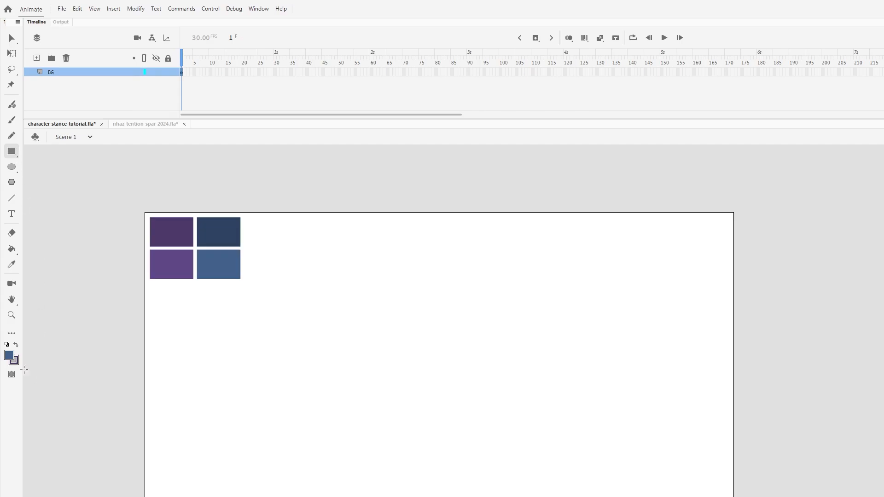
# - Draw a light grey ground rectangle extending past both sides of the lower stage and delete its outline
pyautogui.click(55, 401)
pyautogui.moveTo(95, 496); pyautogui.dragTo(825, 418)
pyautogui.click(11, 37)
pyautogui.doubleClick(181, 418)
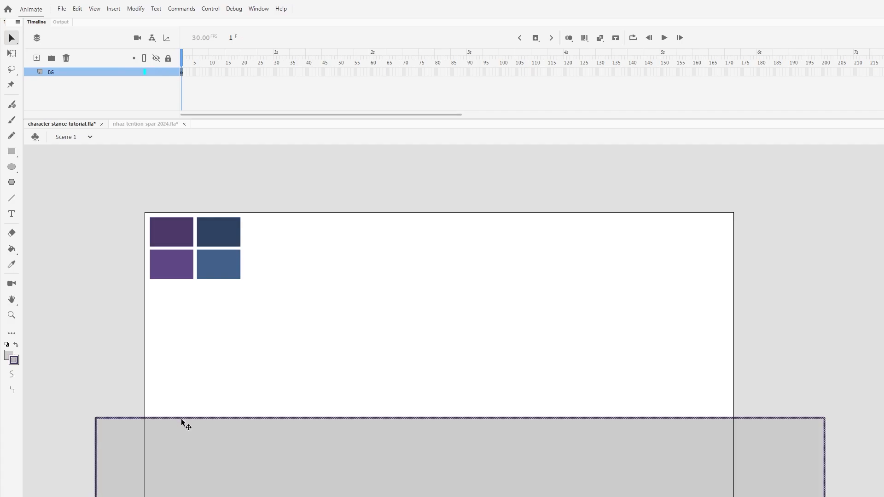
pyautogui.press('Delete')
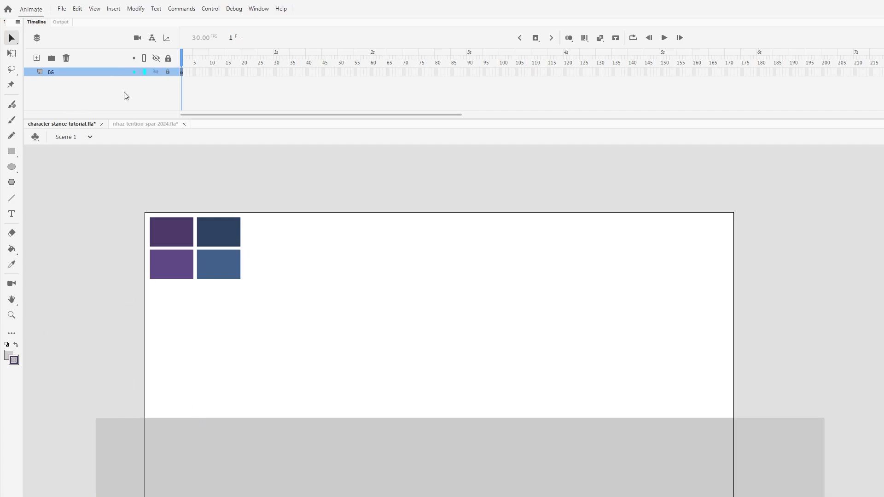
# - Lock the BG layer and add a layer named Nhazul above it
pyautogui.hotkey('ctrl', 'shift', 'n')
pyautogui.doubleClick(63, 73)
pyautogui.write('Nh')
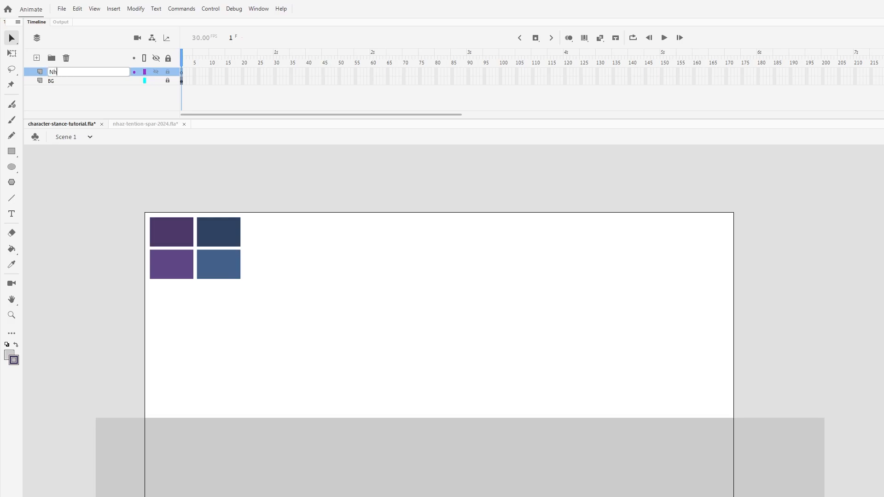
pyautogui.write('azul')
pyautogui.press('Return')
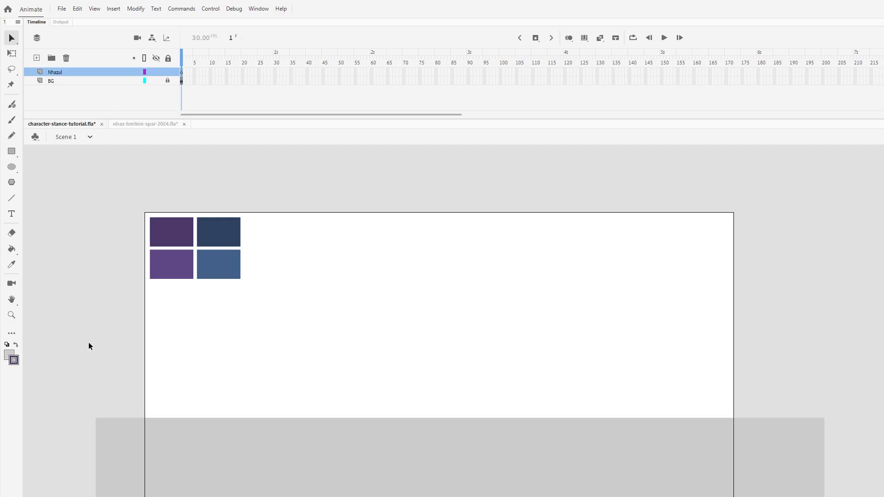
# - Sample the lighter purple swatch as the fill colour and ready the Brush tool near the ground line
pyautogui.click(12, 316)
pyautogui.click(430, 399)
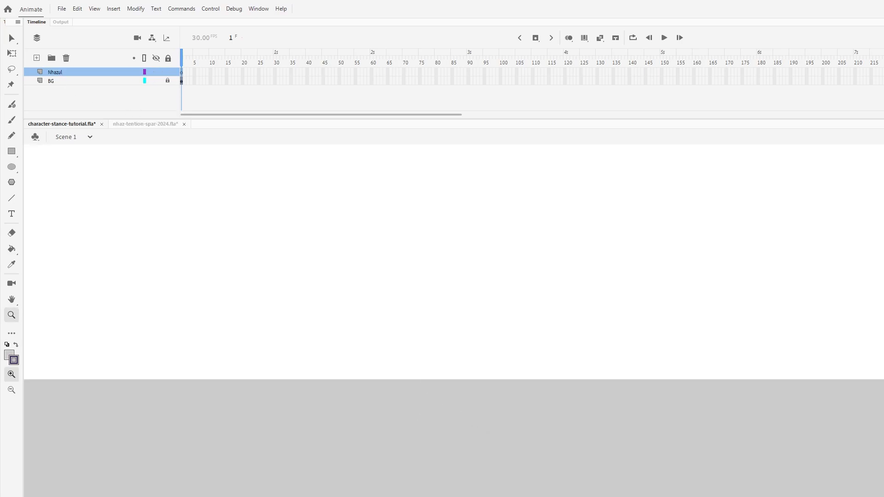
pyautogui.hotkey('ctrl', '-')
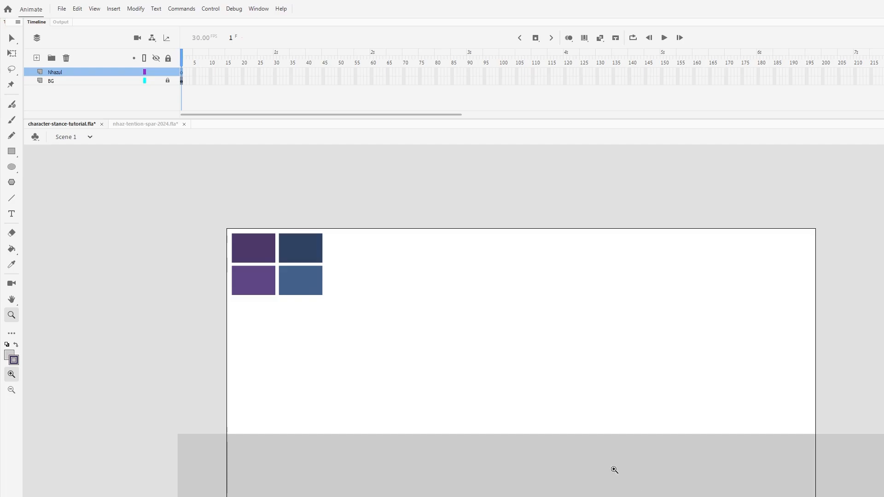
pyautogui.press('i')
pyautogui.click(256, 284)
pyautogui.click(12, 315)
pyautogui.click(567, 453)
pyautogui.click(507, 400)
pyautogui.press('b')
pyautogui.scroll(3, 462, 339)
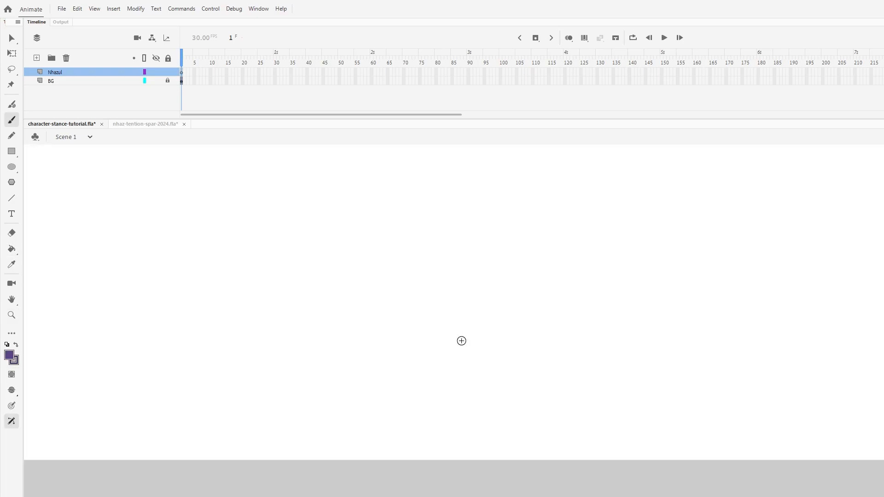
# - Try out a purple stick figure with a round head, curved spine and bent legs, and clear it
pyautogui.moveTo(461, 339); pyautogui.dragTo(513, 365)
pyautogui.click(484, 337)
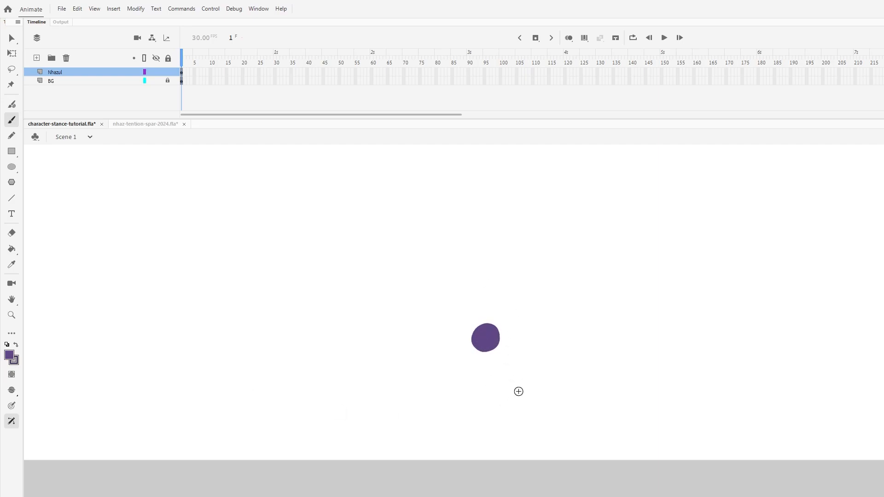
pyautogui.hotkey('ctrl', 'z')
pyautogui.click(494, 344)
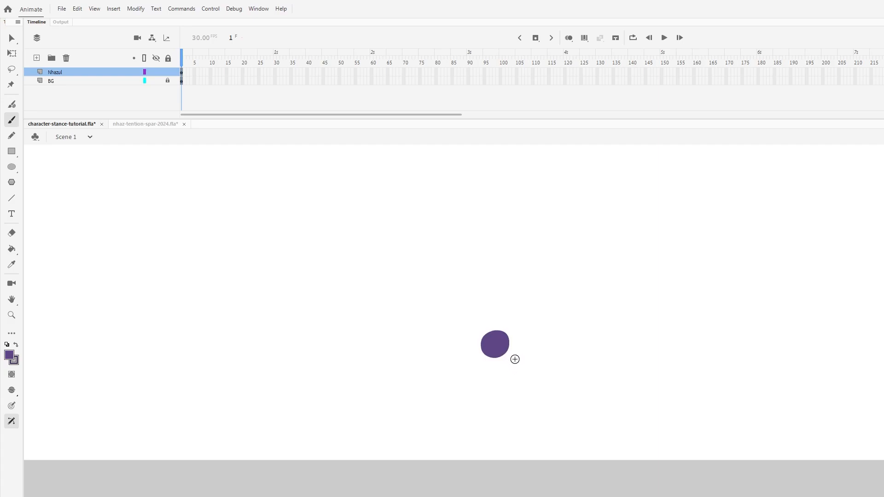
pyautogui.moveTo(503, 346)
pyautogui.mouseDown()
pyautogui.moveTo(516, 410)
pyautogui.moveTo(477, 447)
pyautogui.moveTo(479, 490)
pyautogui.mouseUp()
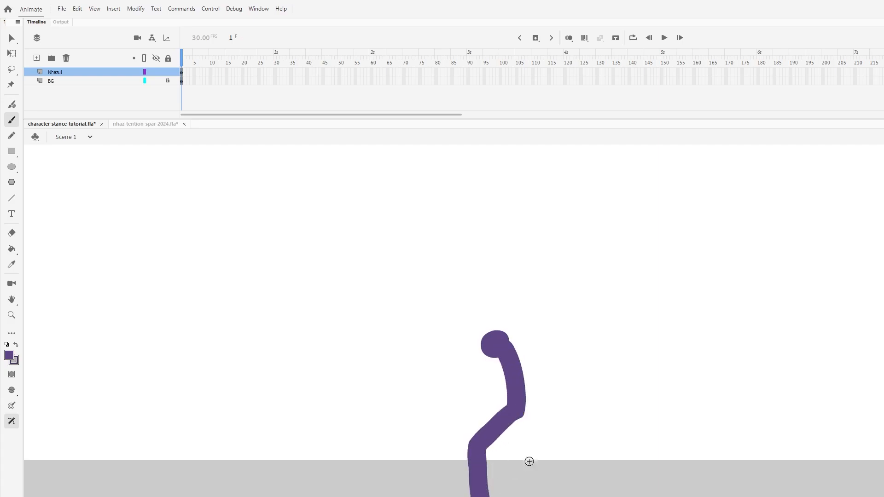
pyautogui.moveTo(515, 407)
pyautogui.mouseDown()
pyautogui.moveTo(547, 462)
pyautogui.moveTo(598, 496)
pyautogui.mouseUp()
pyautogui.press('Delete')
# - Paint a trial lunging fighter facing left with a raised front fist and bent rear arm, and delete it
pyautogui.moveTo(511, 352)
pyautogui.mouseDown()
pyautogui.moveTo(527, 366)
pyautogui.moveTo(522, 417)
pyautogui.moveTo(475, 452)
pyautogui.moveTo(478, 488)
pyautogui.mouseUp()
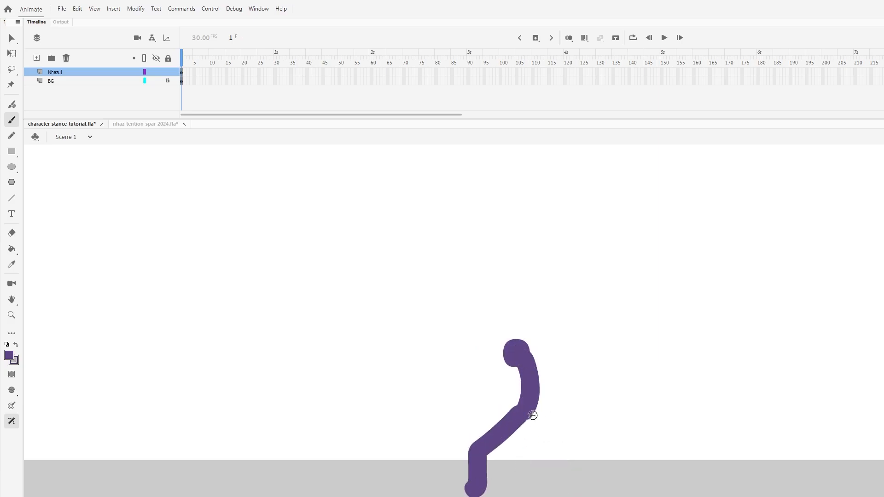
pyautogui.moveTo(529, 412)
pyautogui.mouseDown()
pyautogui.moveTo(552, 446)
pyautogui.moveTo(604, 486)
pyautogui.mouseUp()
pyautogui.moveTo(525, 366)
pyautogui.mouseDown()
pyautogui.moveTo(482, 397)
pyautogui.moveTo(479, 373)
pyautogui.moveTo(492, 387)
pyautogui.moveTo(490, 366)
pyautogui.moveTo(528, 363)
pyautogui.moveTo(556, 392)
pyautogui.mouseUp()
pyautogui.hotkey('ctrl', 'z')
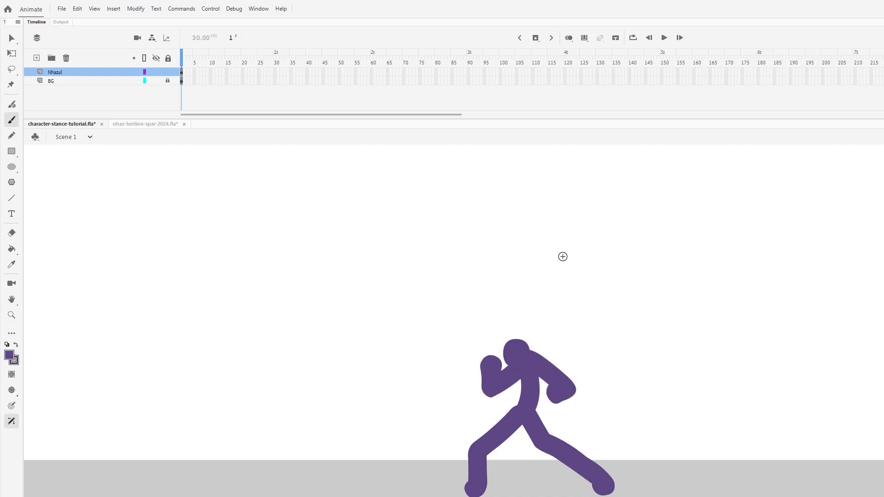
pyautogui.hotkey('ctrl', 'a')
pyautogui.press('Delete')
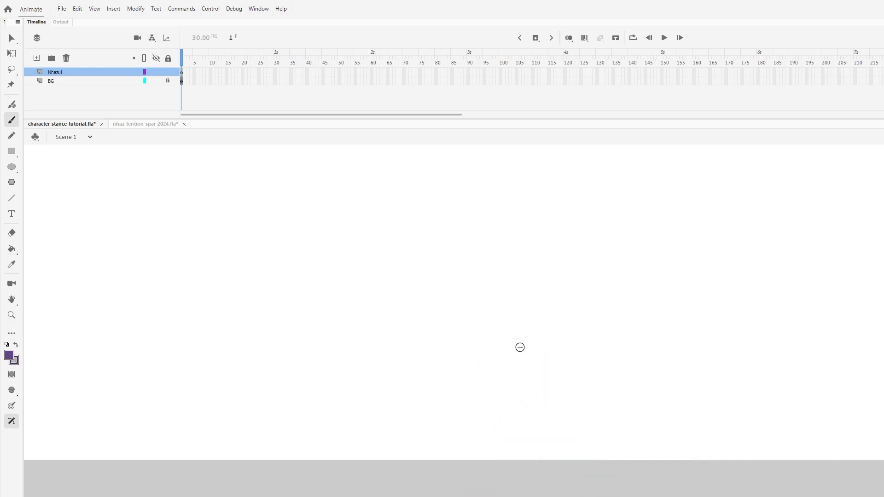
# - Paint a trial fighting stance facing right with one fist raised and legs apart, and delete it
pyautogui.moveTo(516, 345)
pyautogui.mouseDown()
pyautogui.moveTo(502, 379)
pyautogui.moveTo(510, 405)
pyautogui.mouseUp()
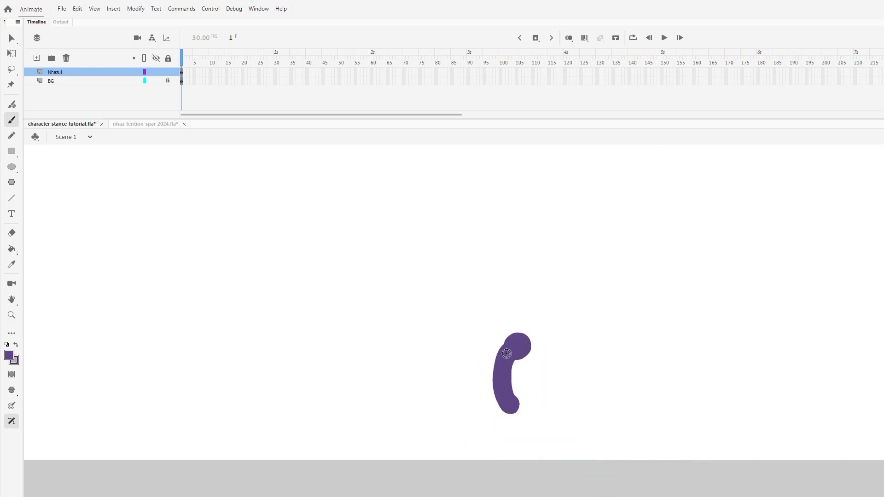
pyautogui.moveTo(508, 354); pyautogui.dragTo(465, 386)
pyautogui.hotkey('ctrl', 'z')
pyautogui.moveTo(519, 356)
pyautogui.mouseDown()
pyautogui.moveTo(546, 380)
pyautogui.moveTo(550, 359)
pyautogui.moveTo(473, 375)
pyautogui.moveTo(507, 384)
pyautogui.moveTo(495, 446)
pyautogui.moveTo(454, 496)
pyautogui.mouseUp()
pyautogui.moveTo(509, 403)
pyautogui.mouseDown()
pyautogui.moveTo(538, 489)
pyautogui.moveTo(549, 487)
pyautogui.mouseUp()
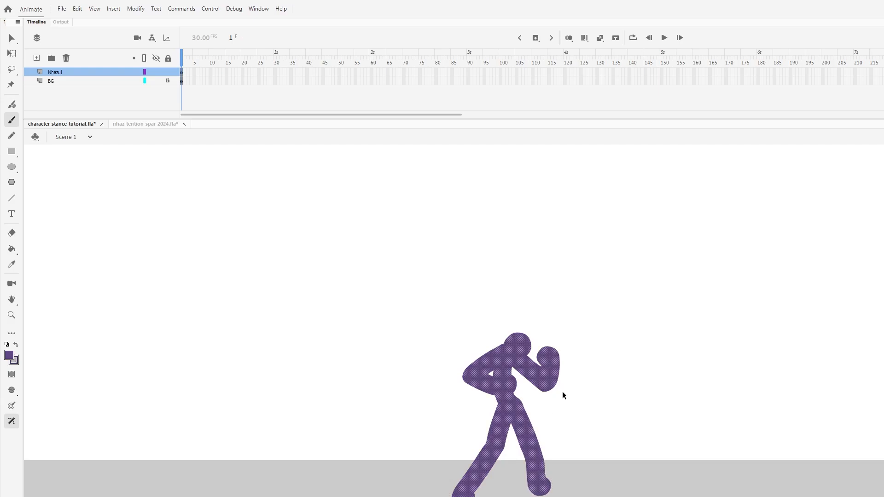
pyautogui.hotkey('ctrl', 'a')
pyautogui.press('Delete')
pyautogui.click(483, 354)
pyautogui.hotkey('ctrl', 'z')
pyautogui.moveTo(491, 353); pyautogui.dragTo(515, 415)
pyautogui.click(498, 356)
pyautogui.hotkey('ctrl', 'z')
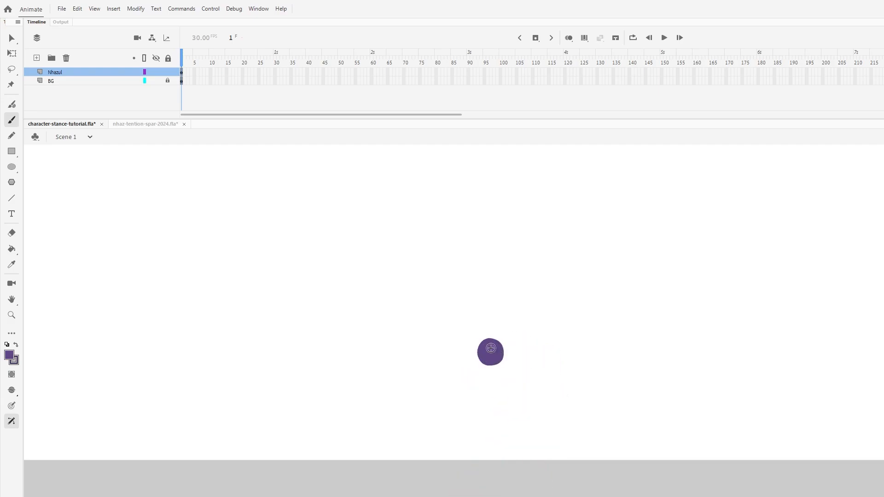
pyautogui.moveTo(481, 346)
pyautogui.mouseDown()
pyautogui.moveTo(514, 376)
pyautogui.moveTo(512, 409)
pyautogui.mouseUp()
pyautogui.hotkey('ctrl', 'z')
pyautogui.press('Delete')
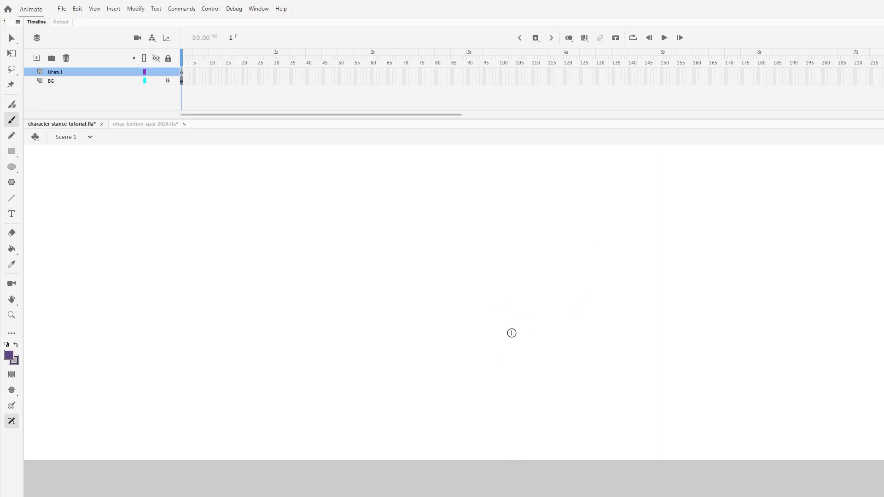
# - Paint the figure's round purple head above the ground and undo the trial spine stroke
pyautogui.moveTo(512, 333); pyautogui.dragTo(521, 403)
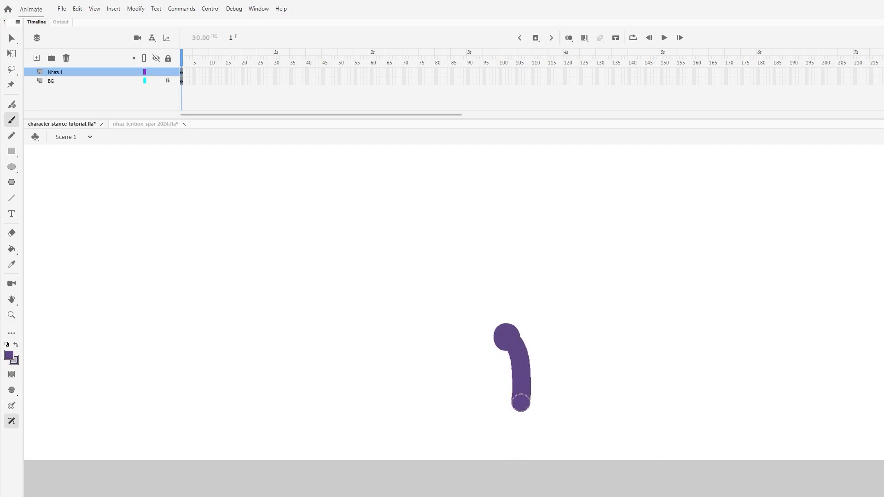
pyautogui.hotkey('ctrl', 'z')
# - Try a left-facing guard stance below the head with bent arms and legs, and undo it back to the head
pyautogui.moveTo(512, 343)
pyautogui.mouseDown()
pyautogui.moveTo(525, 366)
pyautogui.moveTo(520, 395)
pyautogui.moveTo(486, 450)
pyautogui.moveTo(483, 476)
pyautogui.mouseUp()
pyautogui.moveTo(534, 405)
pyautogui.mouseDown()
pyautogui.moveTo(540, 430)
pyautogui.moveTo(576, 471)
pyautogui.mouseUp()
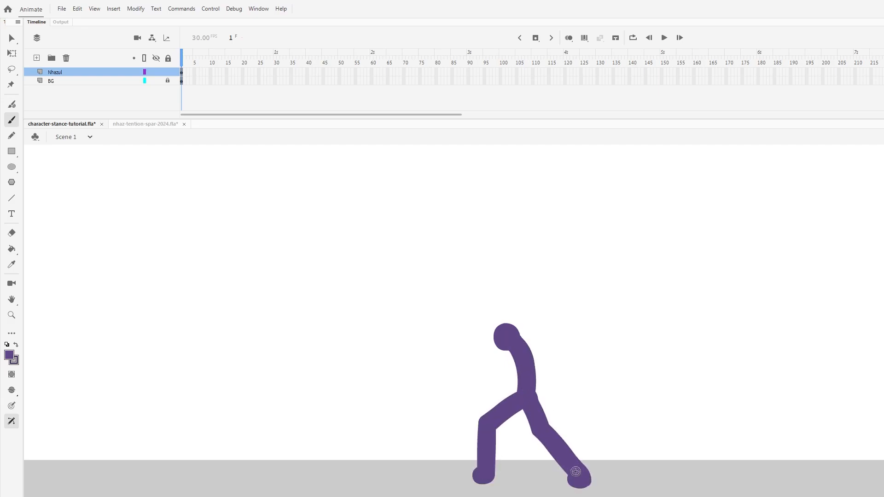
pyautogui.moveTo(512, 350)
pyautogui.mouseDown()
pyautogui.moveTo(486, 378)
pyautogui.moveTo(512, 349)
pyautogui.moveTo(483, 378)
pyautogui.moveTo(481, 351)
pyautogui.moveTo(510, 356)
pyautogui.moveTo(483, 381)
pyautogui.moveTo(479, 359)
pyautogui.moveTo(553, 374)
pyautogui.moveTo(536, 381)
pyautogui.mouseUp()
pyautogui.hotkey('ctrl', 'z')
pyautogui.hotkey('ctrl', 'z')
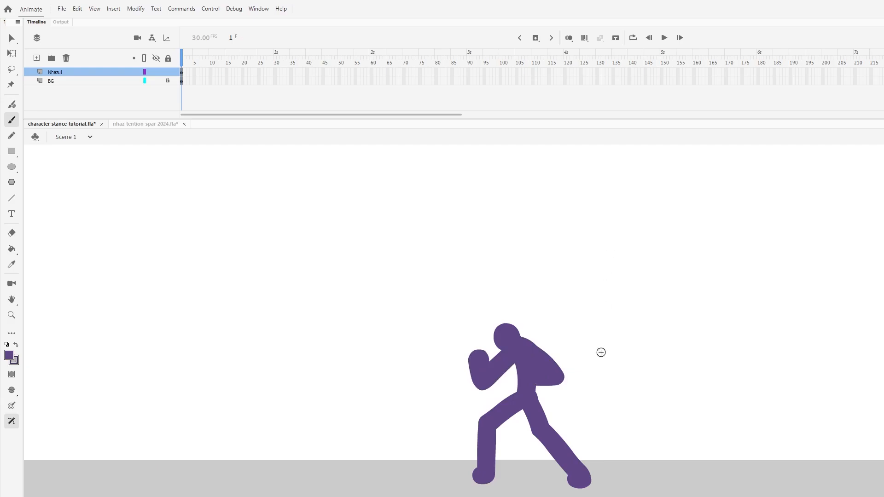
pyautogui.hotkey('ctrl', 'z')
pyautogui.hotkey('ctrl', 'z')
pyautogui.hotkey('ctrl', 'z')
pyautogui.hotkey('ctrl', 'z')
pyautogui.hotkey('ctrl', 'z')
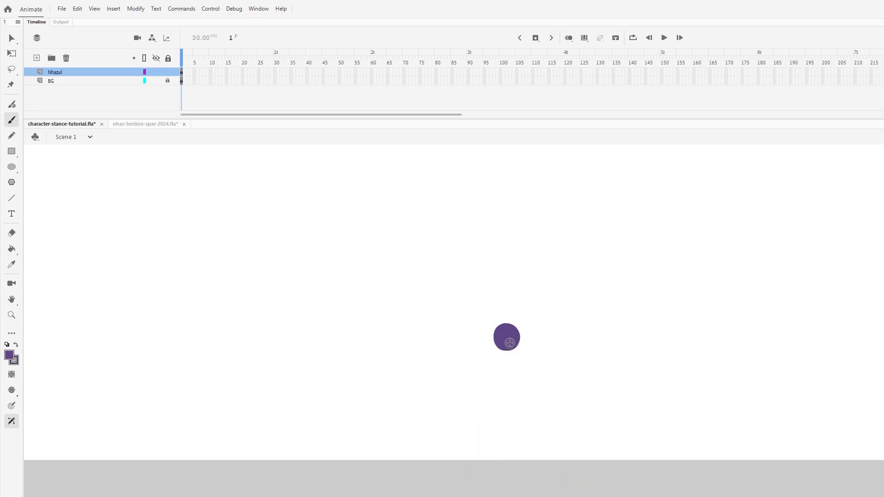
# - Paint the spine, raised front fist, bent rear arm and wide-spread legs of a left-facing fighting stance
pyautogui.moveTo(508, 341); pyautogui.dragTo(514, 401)
pyautogui.moveTo(507, 361)
pyautogui.mouseDown()
pyautogui.moveTo(466, 376)
pyautogui.moveTo(465, 349)
pyautogui.mouseUp()
pyautogui.moveTo(521, 343); pyautogui.dragTo(558, 377)
pyautogui.hotkey('ctrl', 'z')
pyautogui.hotkey('ctrl', 'z')
pyautogui.moveTo(521, 342)
pyautogui.mouseDown()
pyautogui.moveTo(547, 385)
pyautogui.moveTo(510, 371)
pyautogui.moveTo(511, 410)
pyautogui.moveTo(464, 438)
pyautogui.moveTo(465, 478)
pyautogui.moveTo(455, 481)
pyautogui.mouseUp()
pyautogui.moveTo(513, 405)
pyautogui.mouseDown()
pyautogui.moveTo(585, 480)
pyautogui.moveTo(578, 483)
pyautogui.mouseUp()
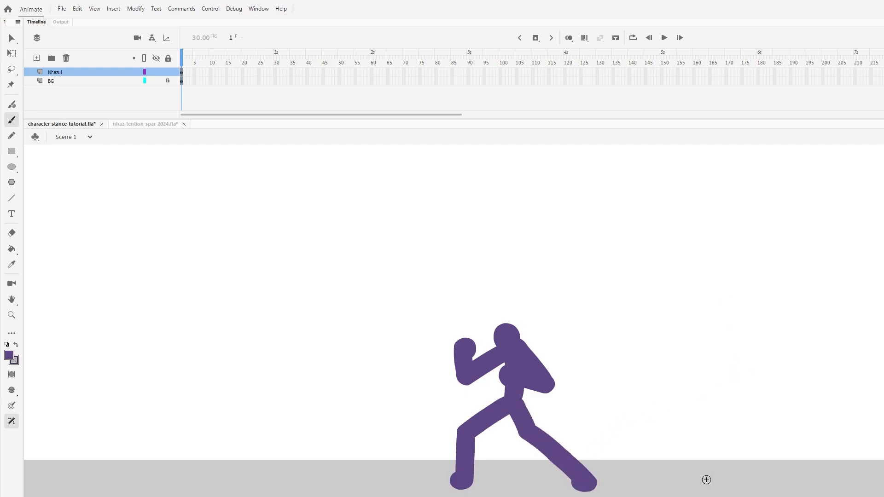
# - Convert the whole stick figure into a symbol and open it for editing
pyautogui.press('v')
pyautogui.click(559, 449)
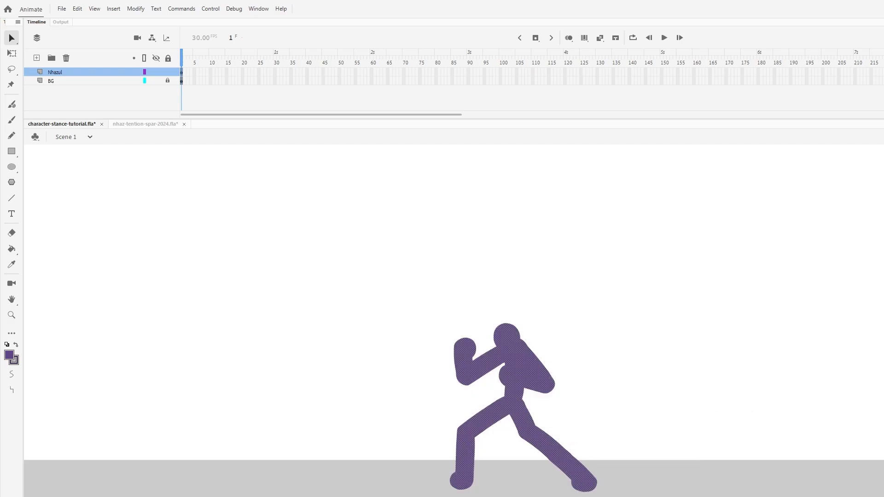
pyautogui.click(441, 240)
pyautogui.doubleClick(534, 365)
pyautogui.hotkey('ctrl', '=')
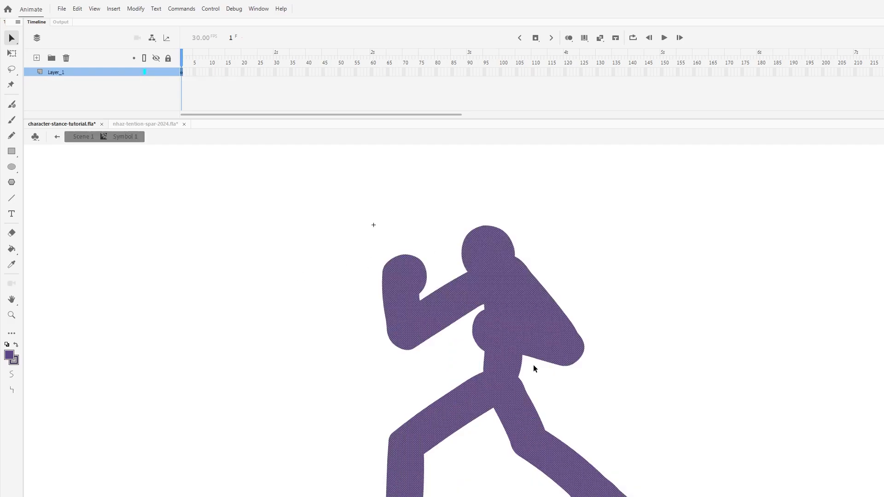
# - Add keyframes at frames 2 and 3 with onion skinning on, squashing the figure slightly further down from its top in each
pyautogui.press('F6')
pyautogui.press('q')
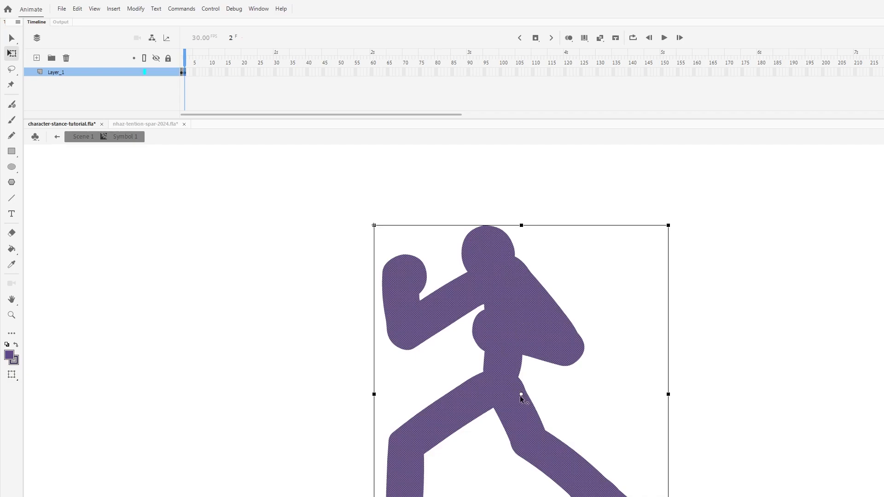
pyautogui.moveTo(521, 396); pyautogui.dragTo(520, 430)
pyautogui.click(569, 37)
pyautogui.press('F6')
pyautogui.moveTo(521, 227); pyautogui.dragTo(521, 231)
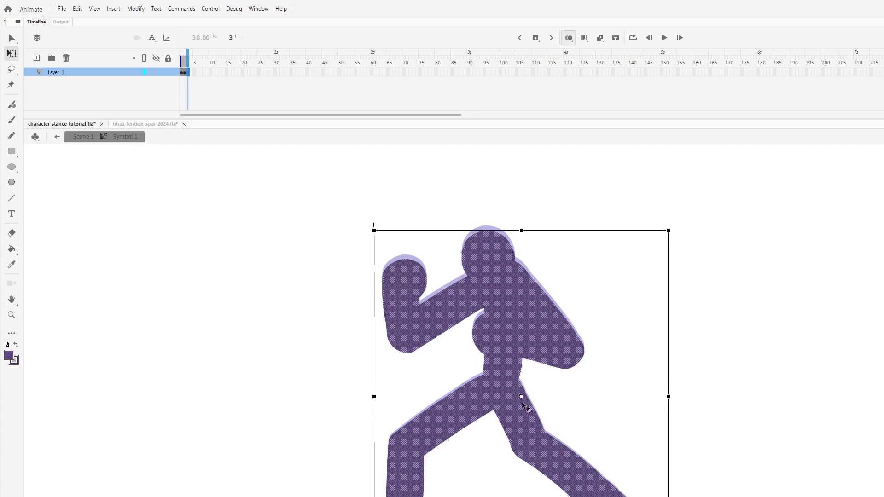
pyautogui.moveTo(521, 397); pyautogui.dragTo(521, 496)
pyautogui.moveTo(522, 232); pyautogui.dragTo(523, 236)
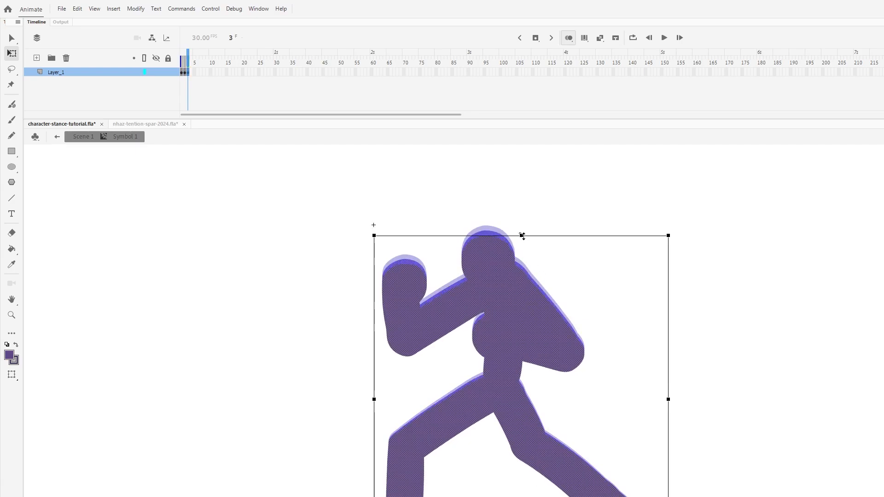
pyautogui.click(339, 269)
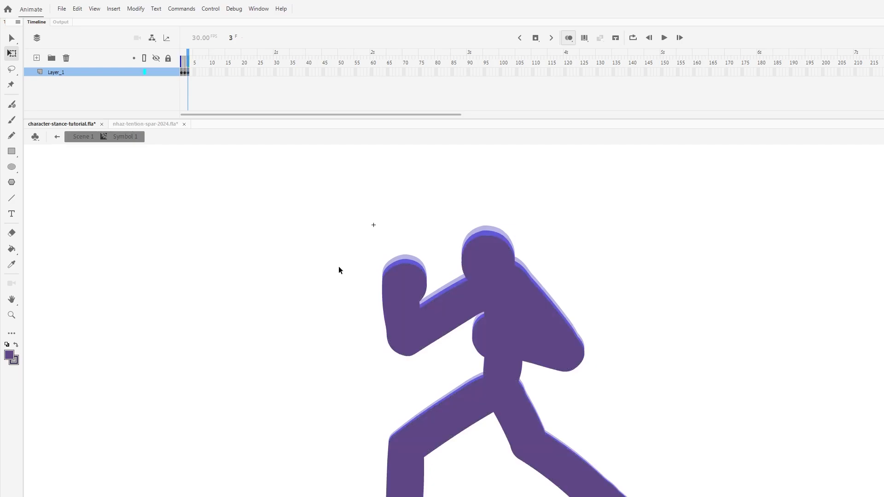
# - Lasso the raised front arm on frame 3, skew its fist side slightly downward and compare it with the previous frame
pyautogui.click(12, 69)
pyautogui.moveTo(459, 277)
pyautogui.mouseDown()
pyautogui.moveTo(486, 305)
pyautogui.moveTo(483, 319)
pyautogui.moveTo(409, 382)
pyautogui.moveTo(387, 232)
pyautogui.mouseUp()
pyautogui.moveTo(440, 251); pyautogui.dragTo(458, 276)
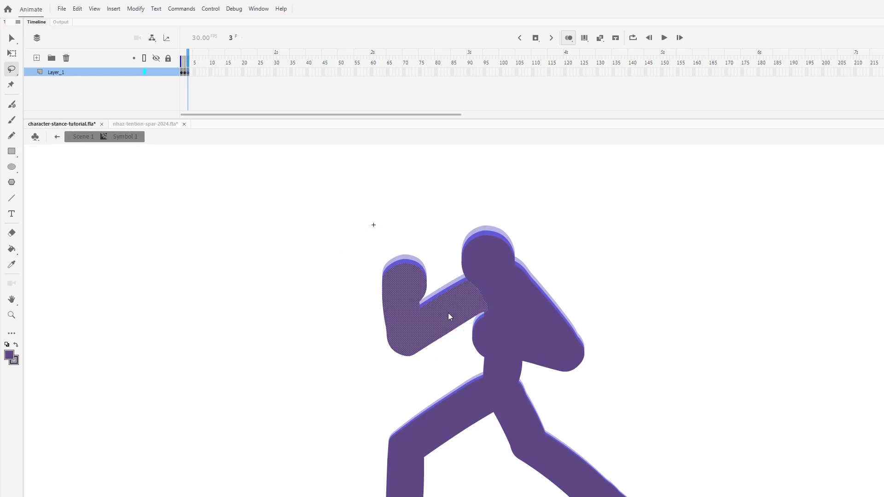
pyautogui.press('q')
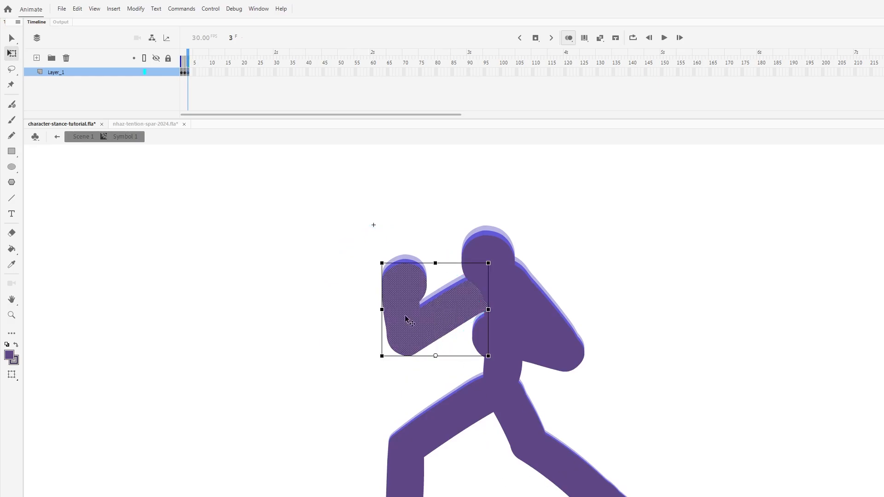
pyautogui.moveTo(382, 299); pyautogui.dragTo(383, 306)
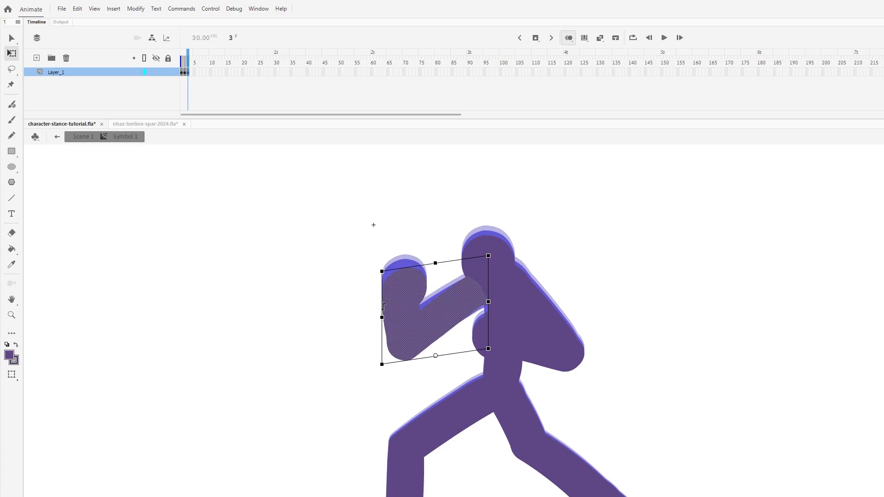
pyautogui.moveTo(451, 302); pyautogui.dragTo(452, 305)
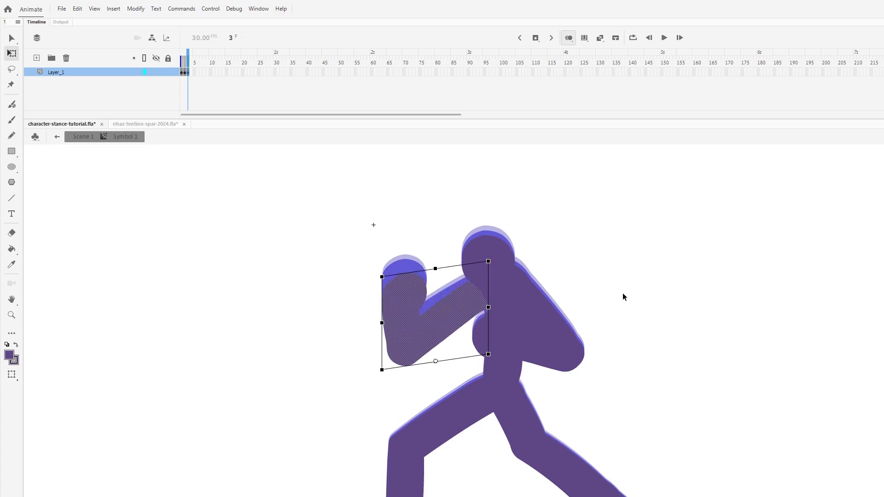
pyautogui.moveTo(382, 302); pyautogui.dragTo(420, 301)
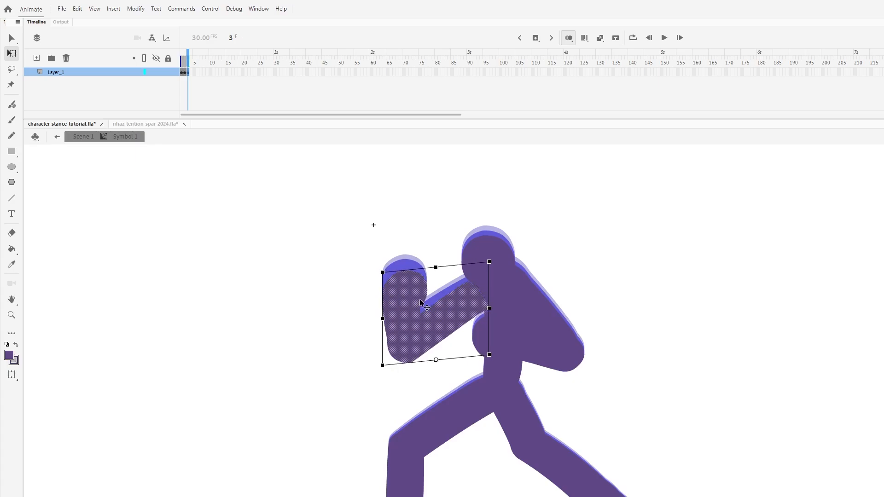
pyautogui.press(',')
pyautogui.press('.')
pyautogui.press(',')
pyautogui.press('.')
# - Lasso the upper torso and rear arm on frame 3 and skew the elbow side slightly downward
pyautogui.click(11, 69)
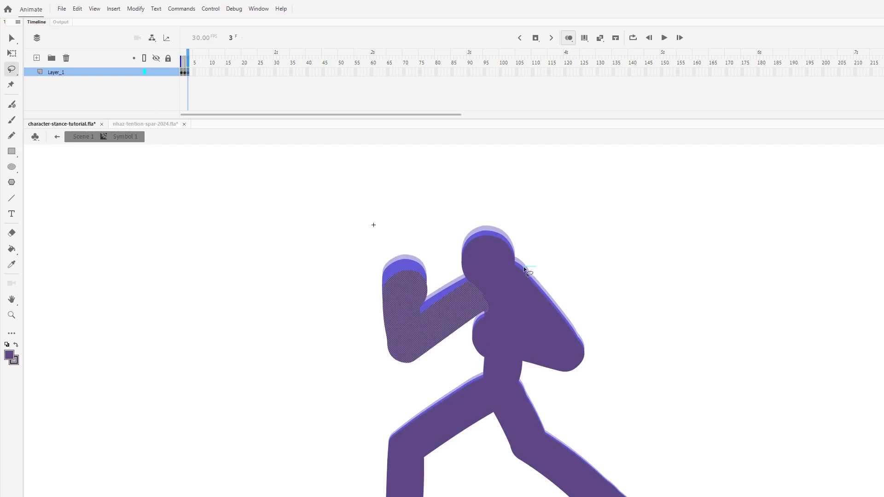
pyautogui.moveTo(514, 269); pyautogui.dragTo(486, 316)
pyautogui.moveTo(479, 358)
pyautogui.mouseDown()
pyautogui.moveTo(581, 391)
pyautogui.moveTo(636, 362)
pyautogui.moveTo(598, 277)
pyautogui.moveTo(515, 268)
pyautogui.mouseUp()
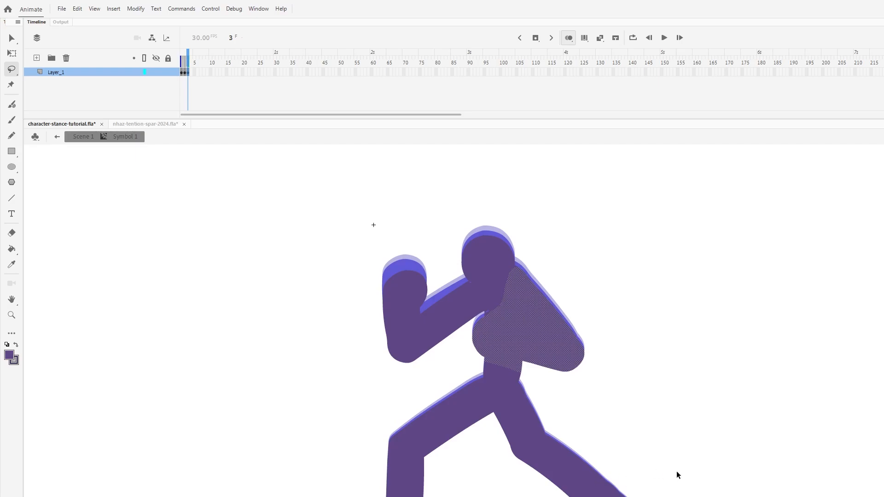
pyautogui.press('q')
pyautogui.moveTo(527, 320); pyautogui.dragTo(529, 350)
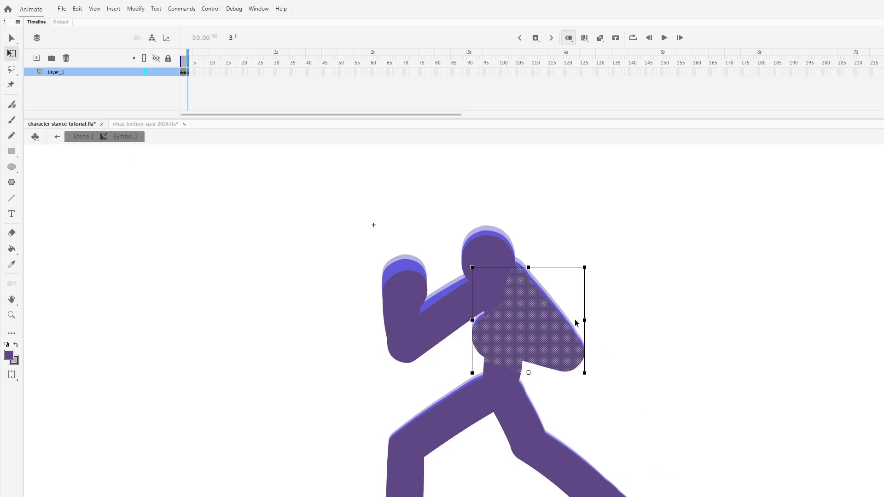
pyautogui.moveTo(584, 298); pyautogui.dragTo(584, 308)
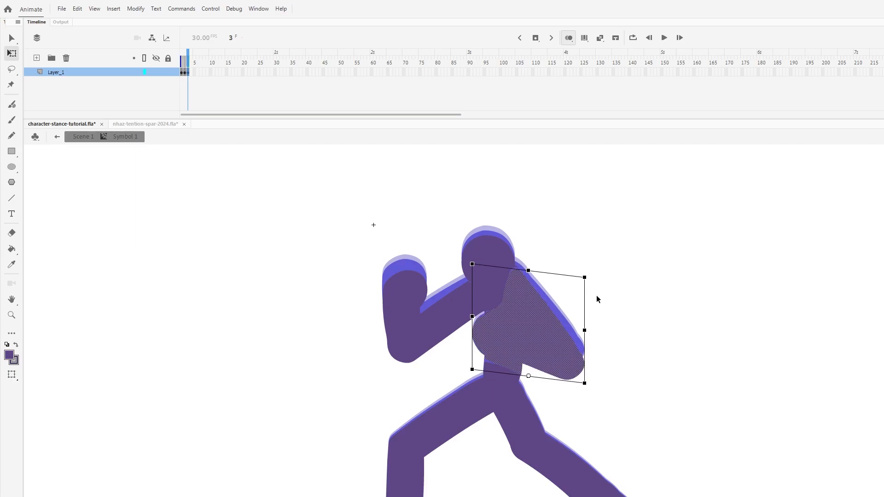
pyautogui.click(619, 298)
# - Turn off onion skinning and paint over the gaps at the shoulder, armpit and waist with a smaller brush
pyautogui.click(570, 39)
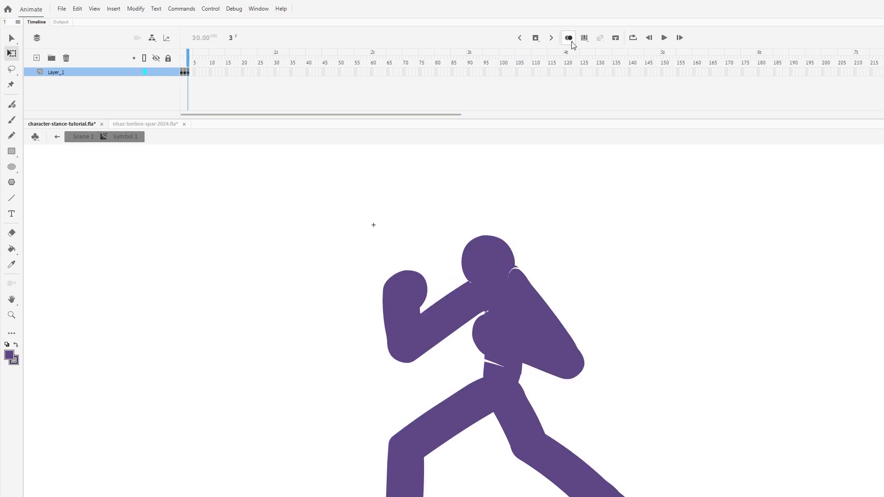
pyautogui.hotkey('ctrl', '=')
pyautogui.press('b')
pyautogui.scroll(3, 630, 284)
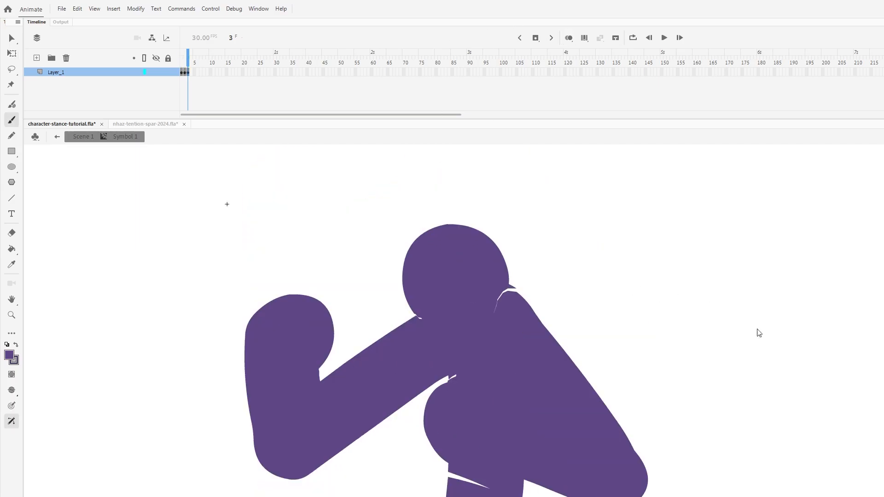
pyautogui.press('[')
pyautogui.press('[')
pyautogui.press('[')
pyautogui.press('[')
pyautogui.moveTo(463, 384)
pyautogui.mouseDown()
pyautogui.moveTo(494, 353)
pyautogui.moveTo(505, 299)
pyautogui.moveTo(506, 318)
pyautogui.mouseUp()
pyautogui.click(501, 300)
pyautogui.press('v')
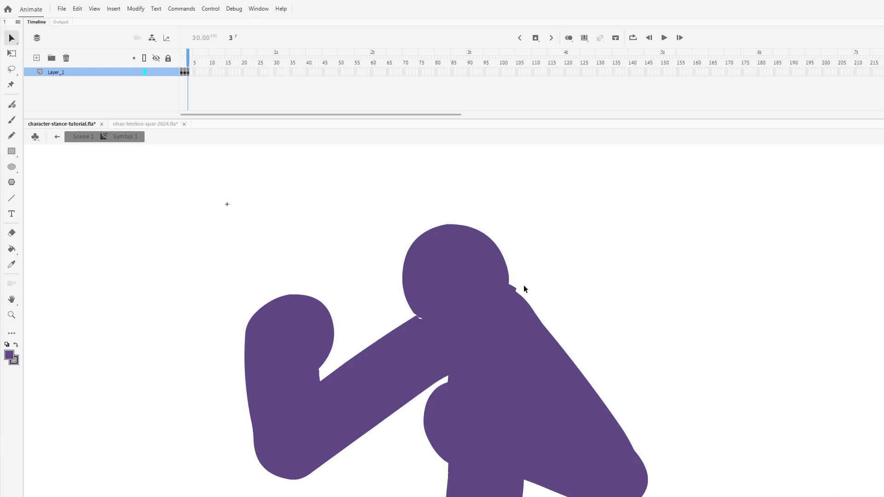
# - Erase the bump behind the neck, smooth the neck-to-shoulder contour and fill the small gap under the chin
pyautogui.press('e')
pyautogui.click(530, 288)
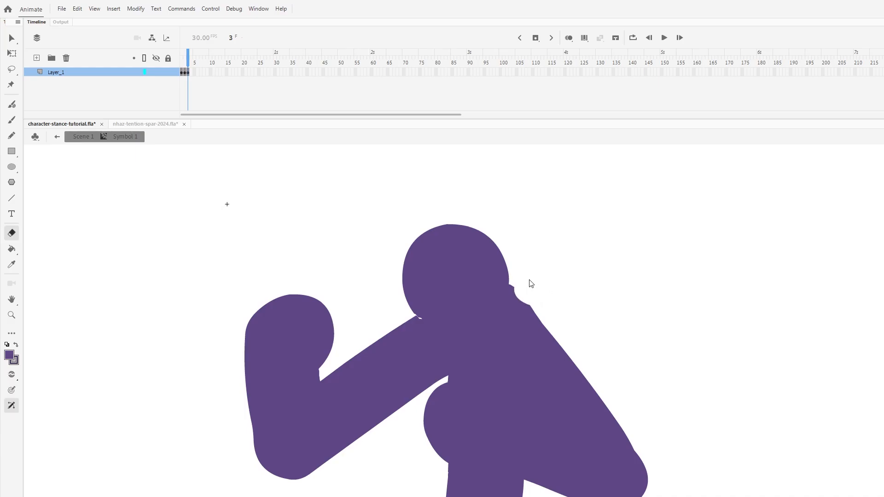
pyautogui.click(530, 283)
pyautogui.moveTo(528, 287)
pyautogui.mouseDown()
pyautogui.moveTo(523, 324)
pyautogui.moveTo(513, 304)
pyautogui.moveTo(492, 293)
pyautogui.moveTo(512, 307)
pyautogui.moveTo(517, 336)
pyautogui.moveTo(505, 314)
pyautogui.moveTo(428, 326)
pyautogui.mouseUp()
pyautogui.press('b')
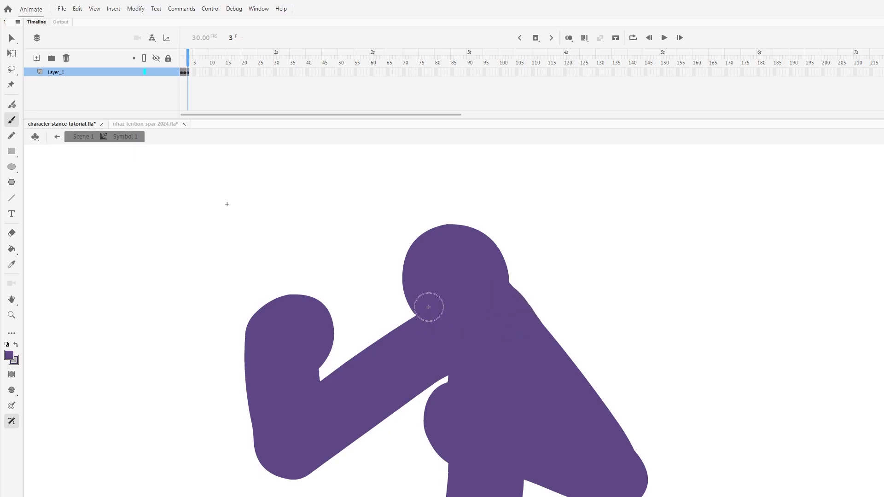
pyautogui.hotkey('ctrl', '-')
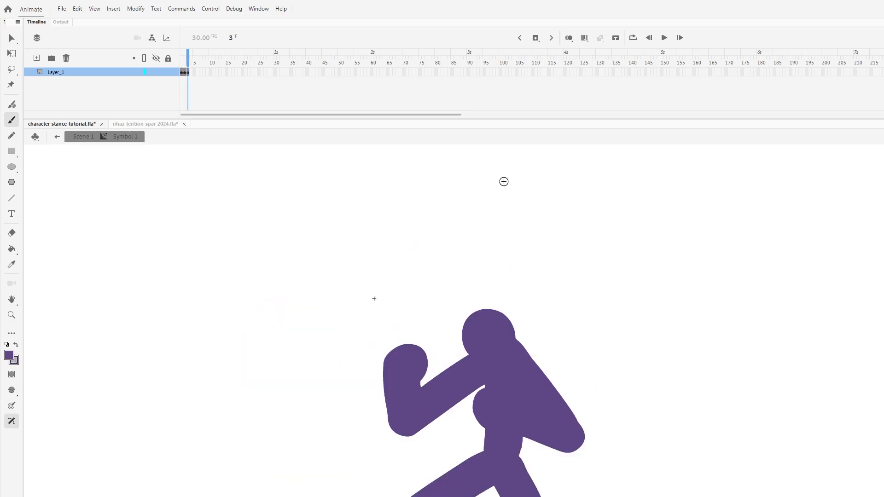
# - Turn on onion skinning, add a keyframe at frame 4, stretch the figure slightly upward from its top and play the animation
pyautogui.press('v')
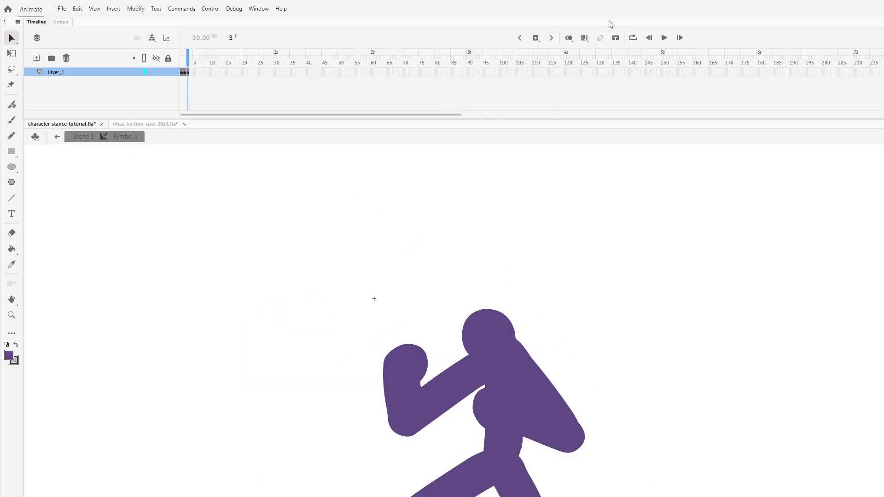
pyautogui.click(569, 37)
pyautogui.press('F6')
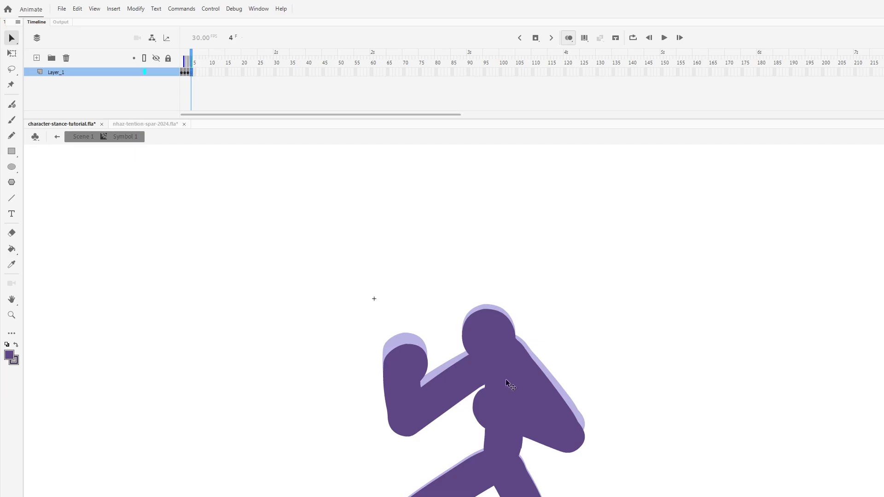
pyautogui.click(512, 375)
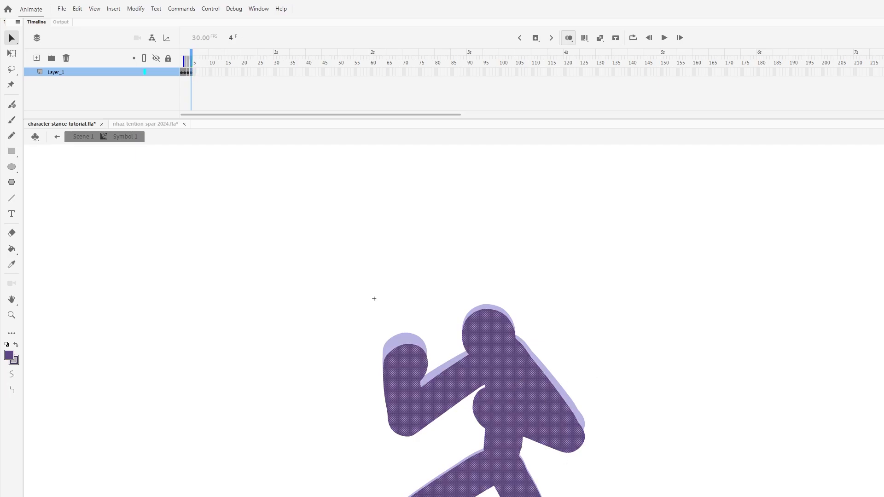
pyautogui.press('q')
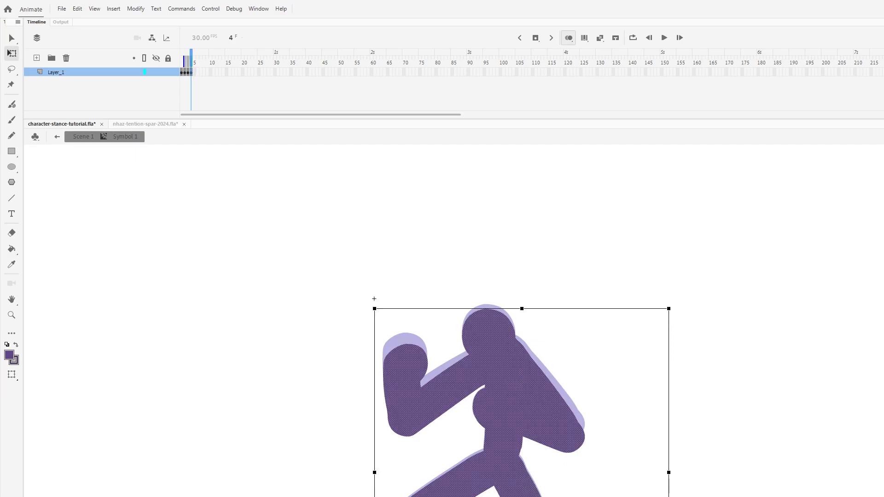
pyautogui.scroll(-3, 453, 321)
pyautogui.scroll(4, 453, 321)
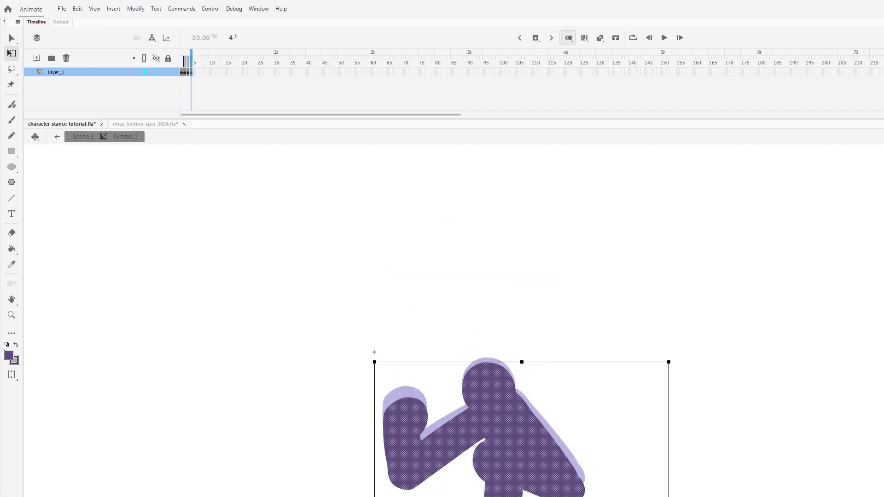
pyautogui.scroll(-2, 454, 321)
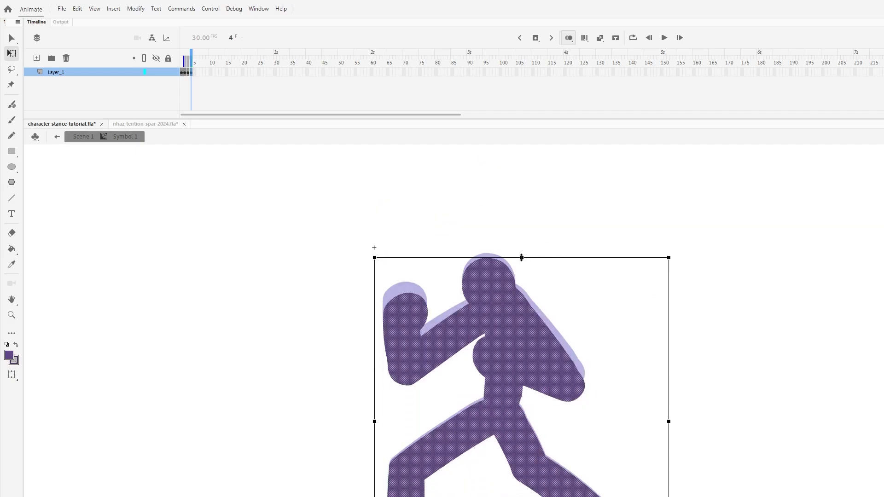
pyautogui.moveTo(522, 257); pyautogui.dragTo(522, 251)
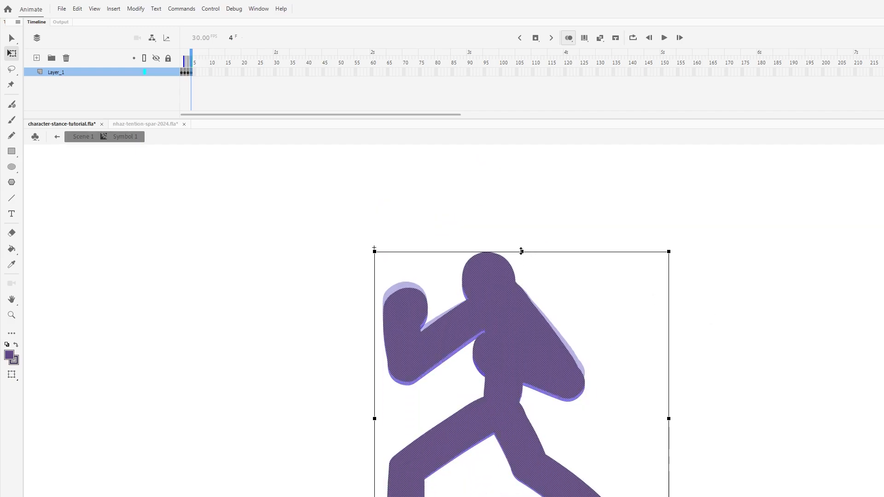
pyautogui.click(181, 73)
pyautogui.click(191, 73)
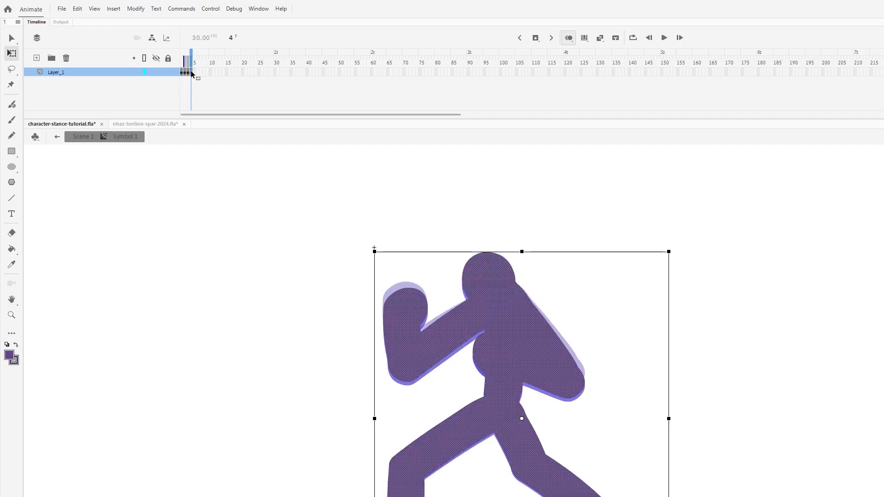
pyautogui.press('Return')
pyautogui.press('Return')
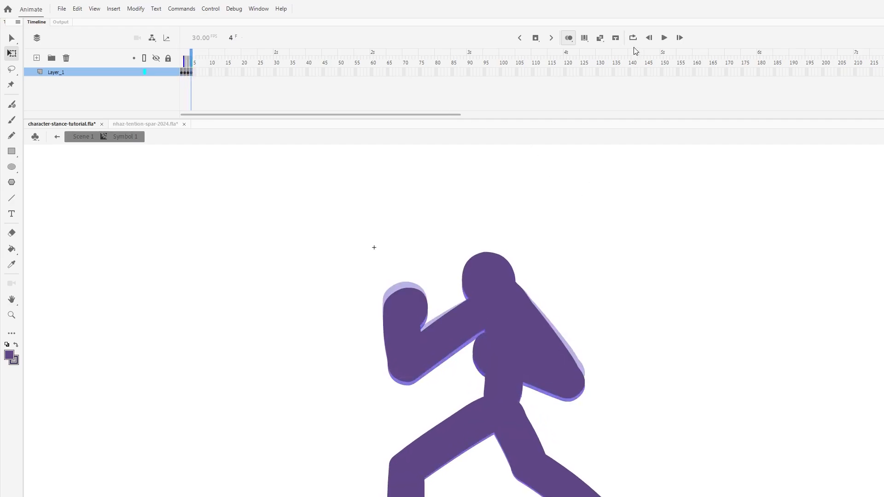
# - Enable loop playback and extend each of the four keyframes by two frames
pyautogui.click(633, 38)
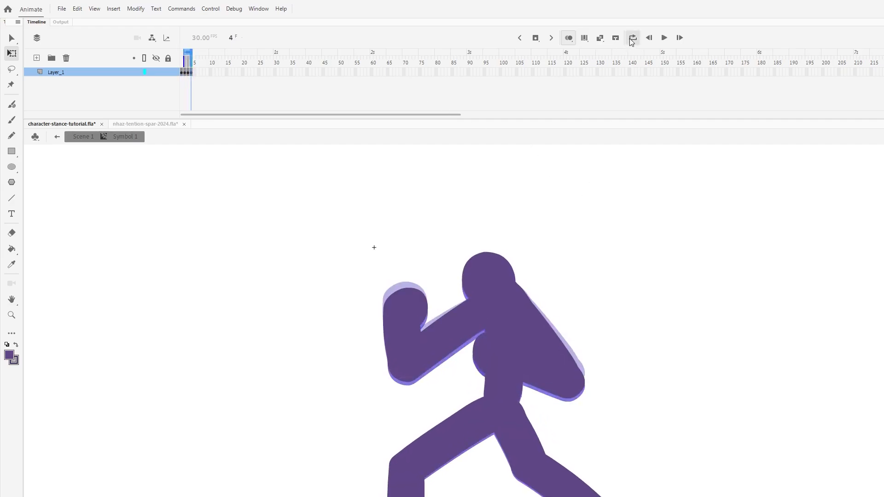
pyautogui.click(181, 72)
pyautogui.press('F5')
pyautogui.press('F5')
pyautogui.click(191, 73)
pyautogui.press('F5')
pyautogui.press('F5')
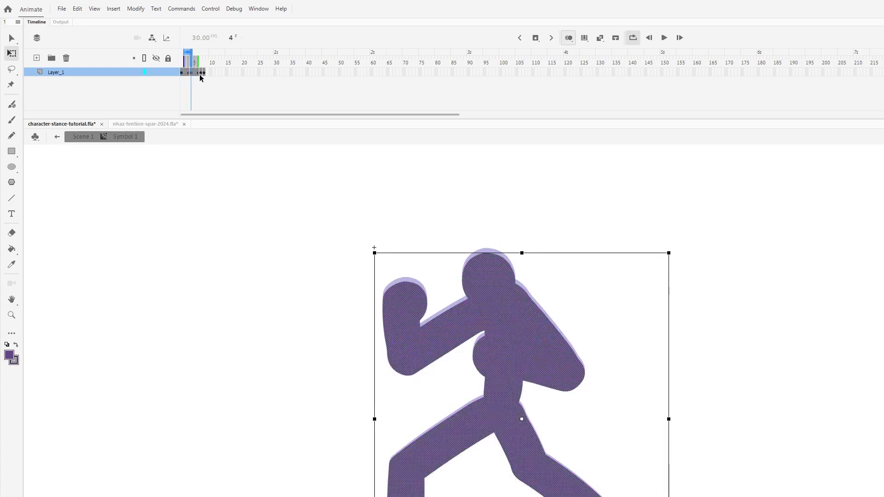
pyautogui.click(201, 73)
pyautogui.press('F5')
pyautogui.press('F5')
pyautogui.click(211, 73)
pyautogui.press('F5')
pyautogui.press('F5')
# - Extend the loop range to the end of the animation and play the whole idle cycle
pyautogui.press('Return')
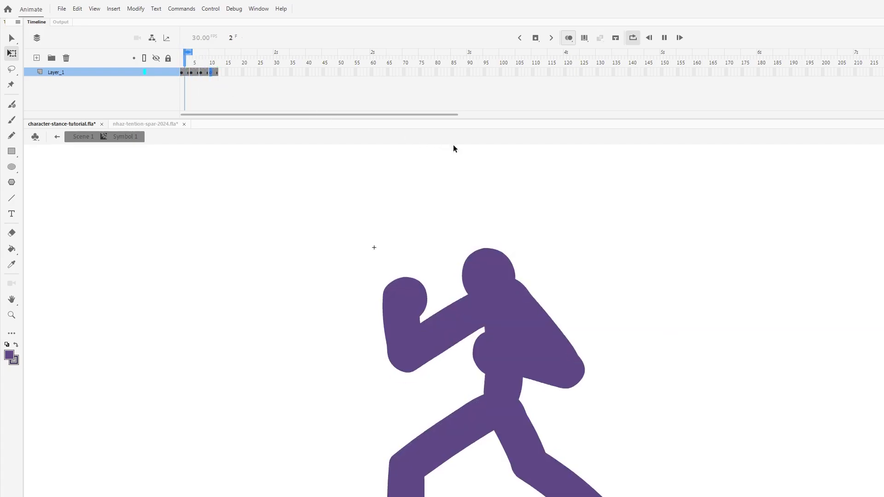
pyautogui.press('Return')
pyautogui.moveTo(190, 52); pyautogui.dragTo(218, 51)
pyautogui.press('Return')
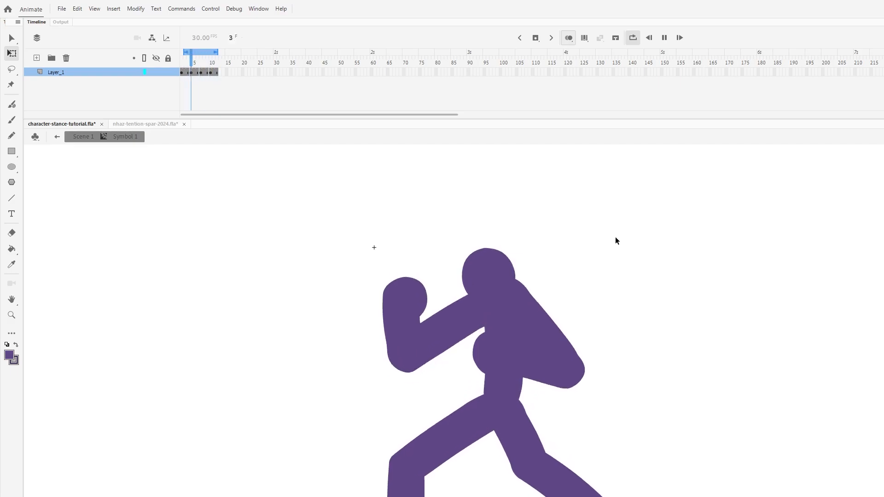
pyautogui.hotkey('ctrl', '-')
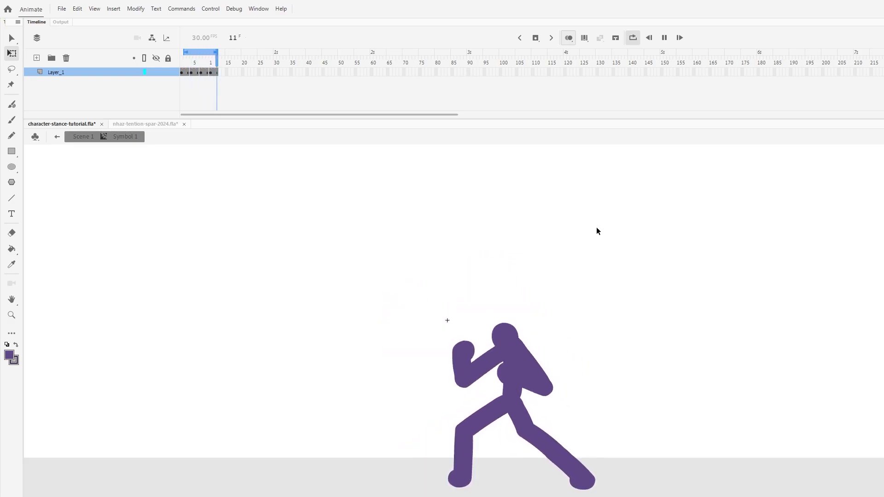
# - Extend each of the four keyframes by one more frame and play the slower loop
pyautogui.click(183, 73)
pyautogui.press('F5')
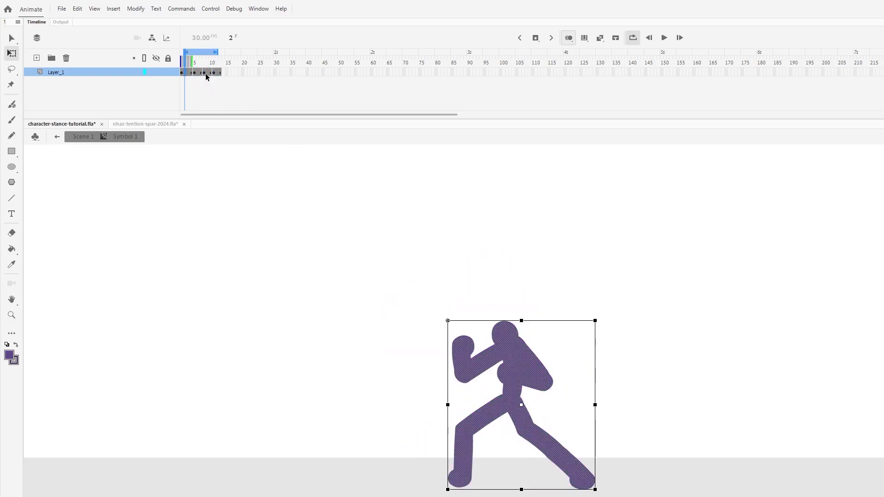
pyautogui.click(198, 72)
pyautogui.press('F5')
pyautogui.click(213, 73)
pyautogui.press('F5')
pyautogui.click(225, 72)
pyautogui.press('F5')
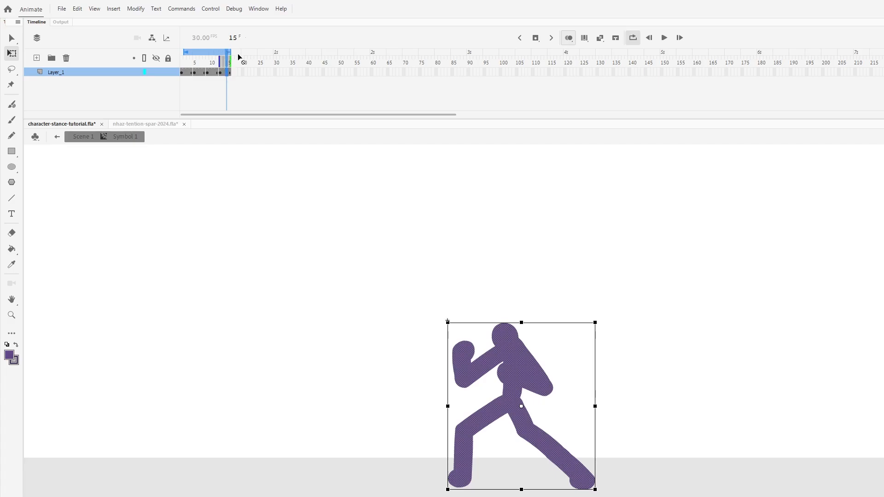
pyautogui.press('Return')
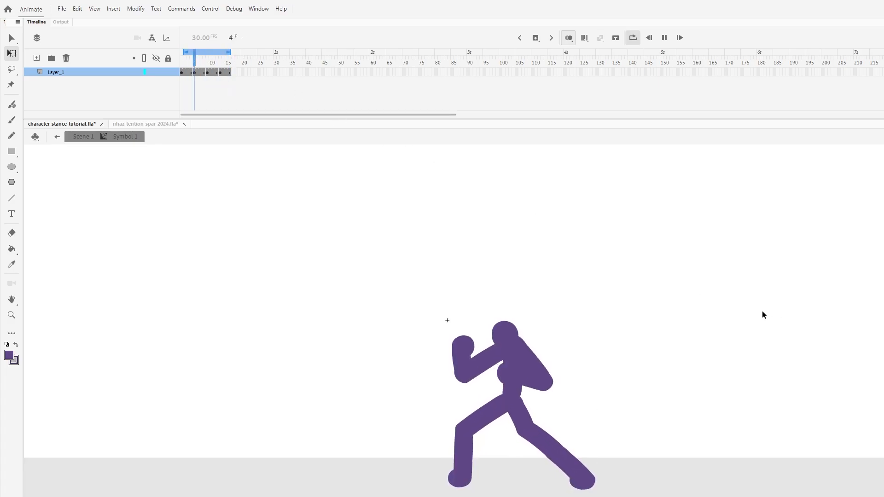
pyautogui.press('Return')
# - Return to Scene 1 and sample the dark purple swatch as the fill color
pyautogui.doubleClick(649, 316)
pyautogui.click(333, 226)
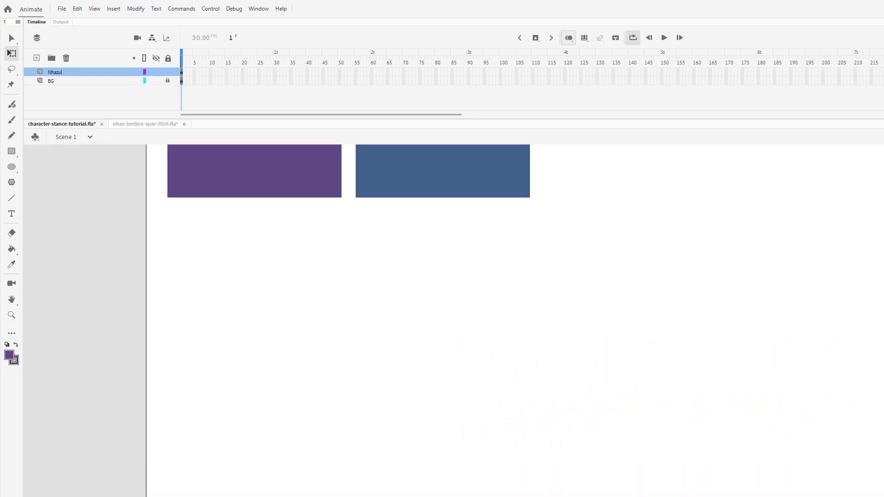
pyautogui.scroll(5, 453, 320)
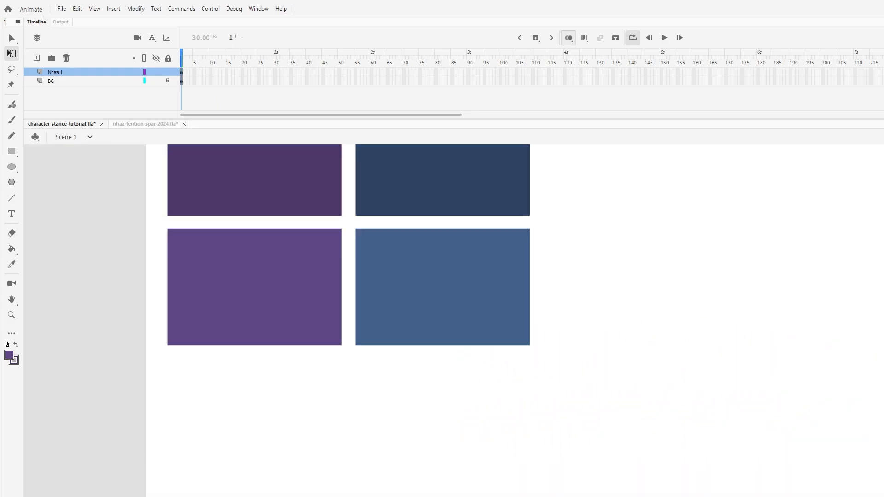
pyautogui.press('i')
pyautogui.click(320, 199)
pyautogui.hotkey('ctrl', '-')
pyautogui.hotkey('ctrl', '-')
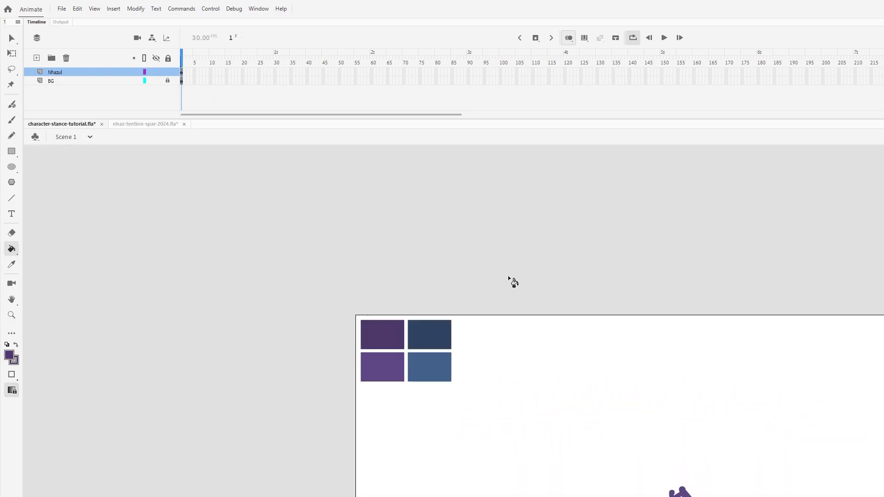
# - Reopen the figure symbol for editing and turn off loop playback and onion skinning
pyautogui.press('v')
pyautogui.doubleClick(667, 486)
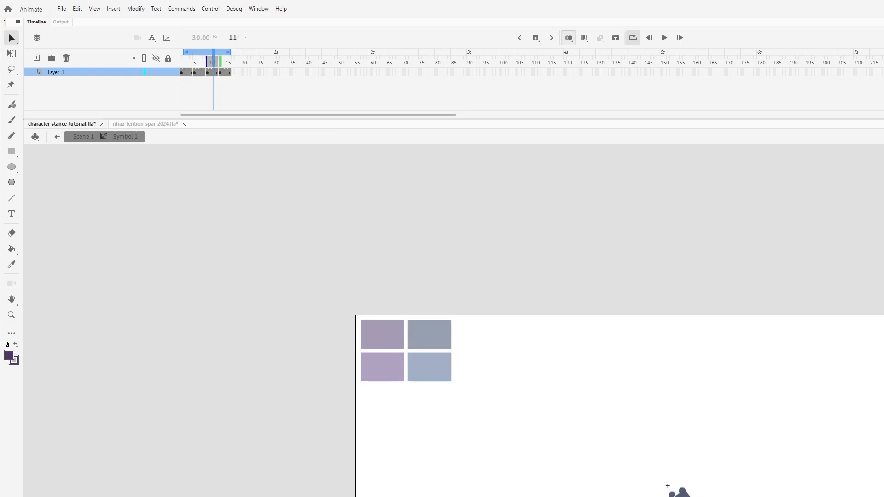
pyautogui.hotkey('ctrl', '=')
pyautogui.hotkey('ctrl', '=')
pyautogui.click(632, 37)
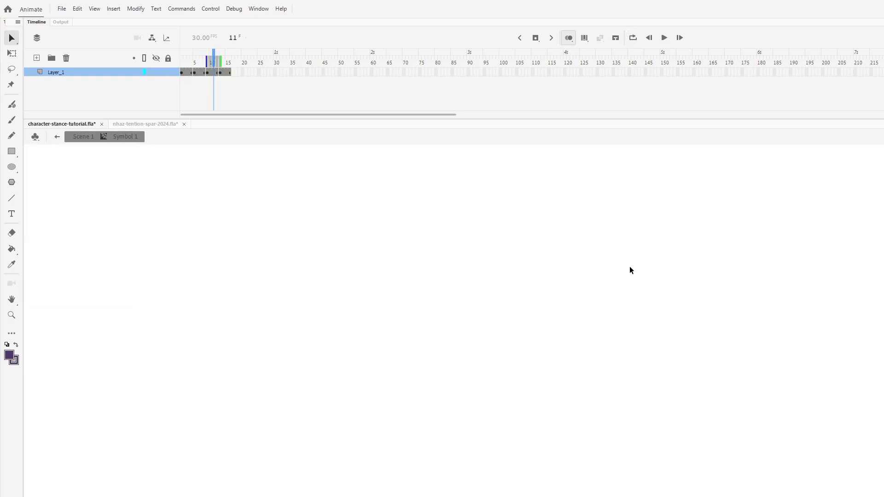
pyautogui.scroll(-3, 630, 268)
pyautogui.click(568, 37)
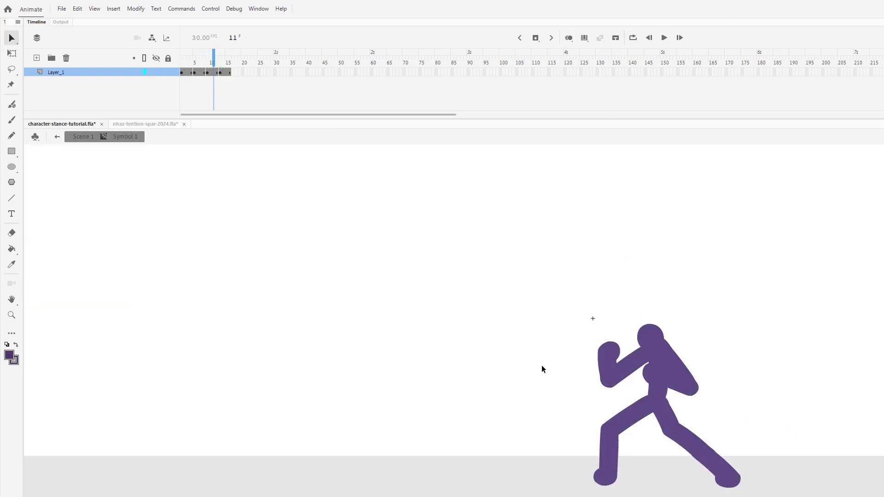
# - Add a dark purple outline around the figure on the first keyframe with the Ink Bottle tool
pyautogui.click(188, 72)
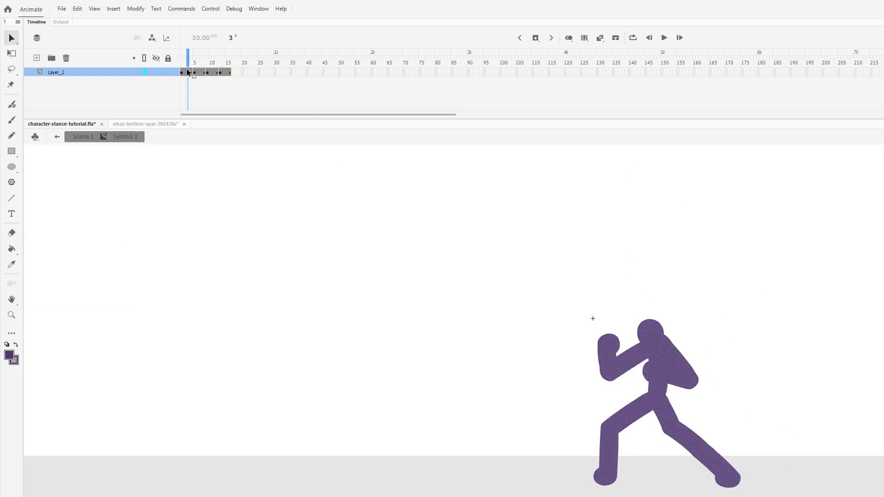
pyautogui.click(13, 251)
pyautogui.press('s')
pyautogui.click(662, 330)
pyautogui.press('v')
pyautogui.click(777, 339)
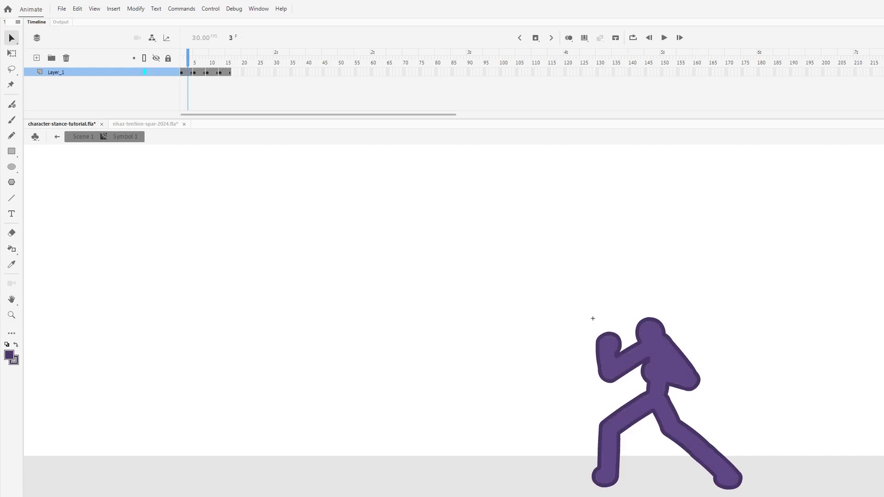
pyautogui.hscroll(5, 598, 401)
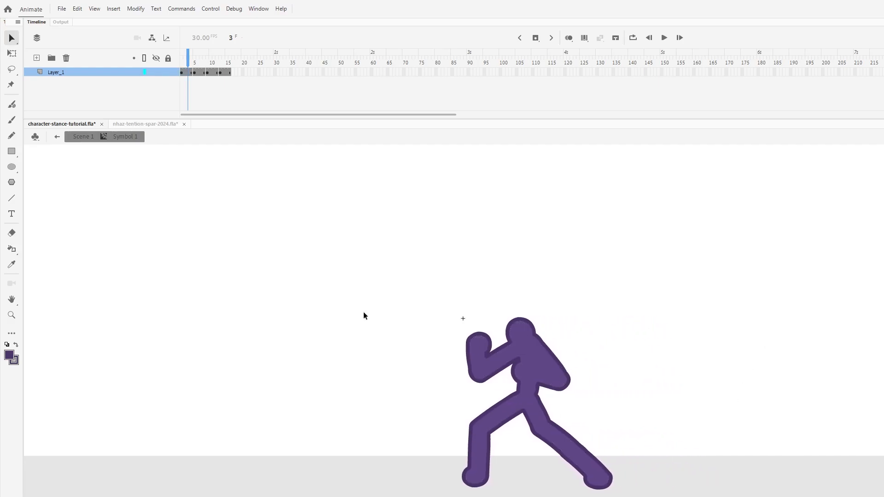
# - Add the dark purple outline to the figure on the remaining keyframes with the Ink Bottle tool and play the animation
pyautogui.press('s')
pyautogui.press('.')
pyautogui.press('.')
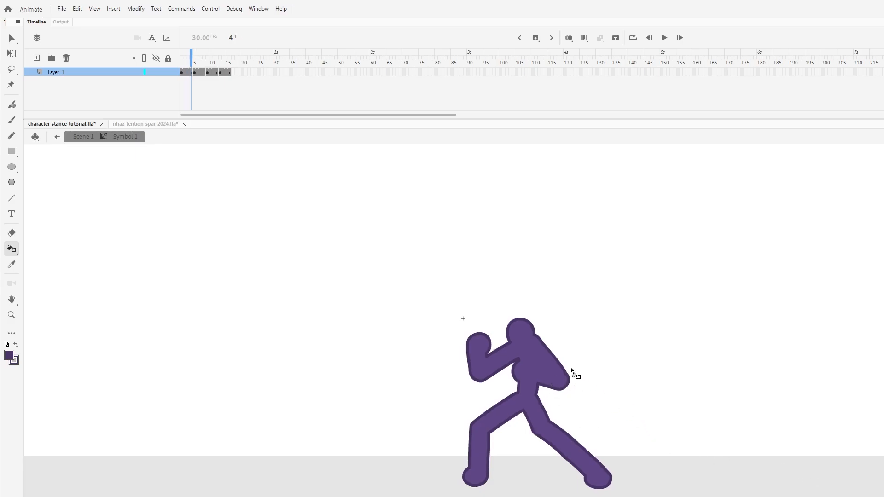
pyautogui.press('.')
pyautogui.press('.')
pyautogui.press('.')
pyautogui.press('.')
pyautogui.press('.')
pyautogui.press('.')
pyautogui.press('.')
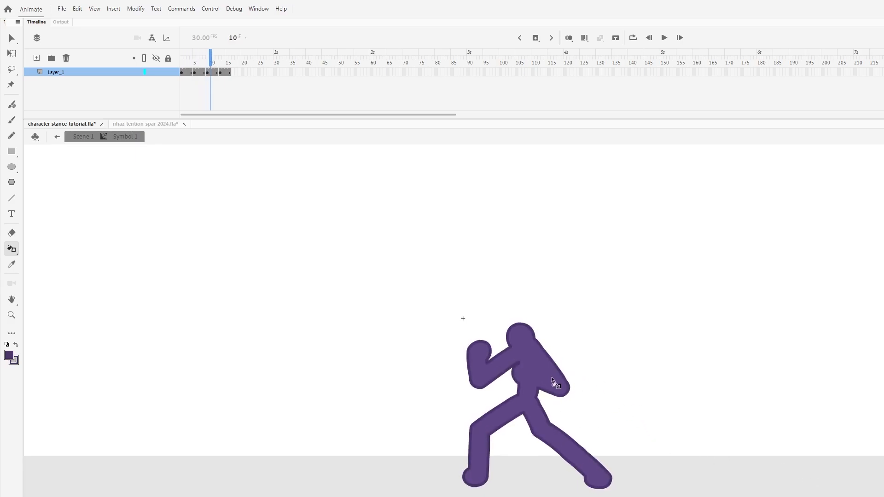
pyautogui.press('Return')
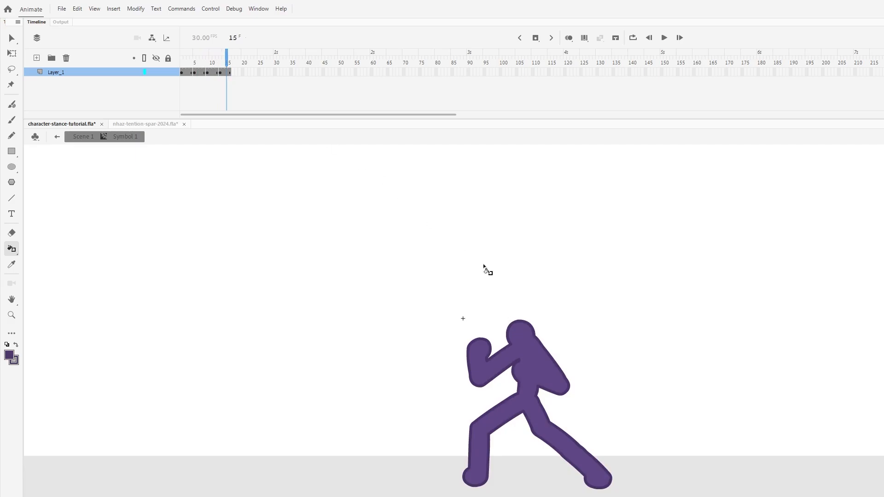
pyautogui.press('Return')
pyautogui.press('Return')
# - Return to Scene 1, copy narrow slices of the two blue swatches from the unlocked BG layer, and lock that layer again
pyautogui.click(12, 41)
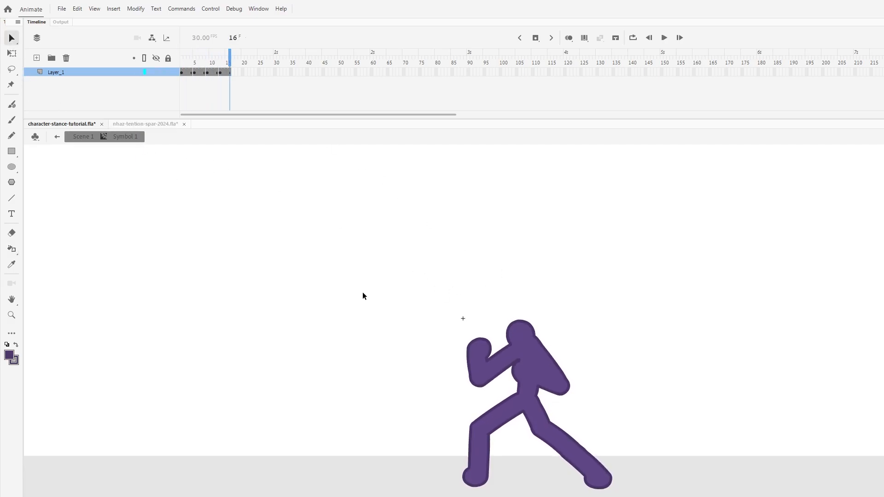
pyautogui.doubleClick(363, 295)
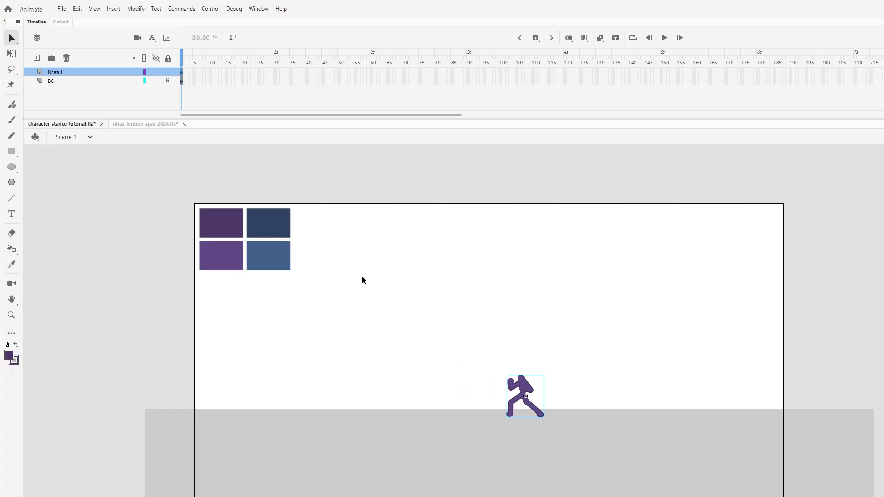
pyautogui.moveTo(324, 221); pyautogui.dragTo(283, 280)
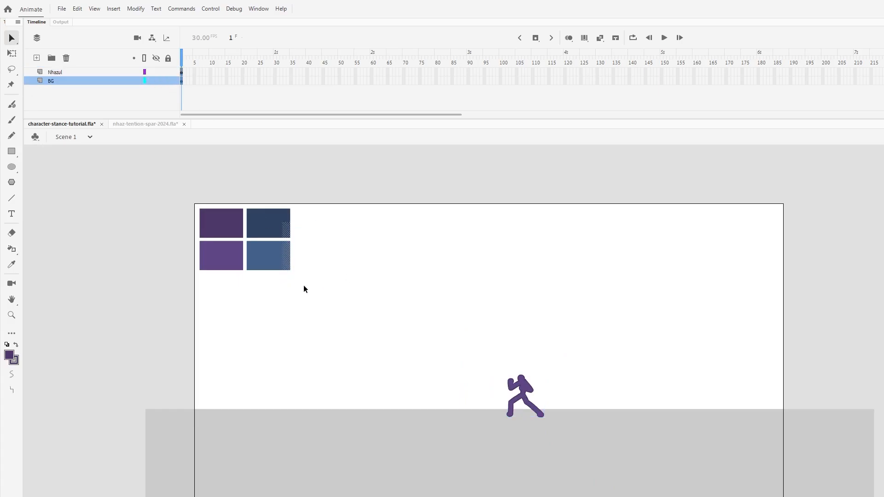
pyautogui.click(167, 82)
# - Reopen the figure symbol for editing and add a new layer above the figure's layer
pyautogui.click(11, 315)
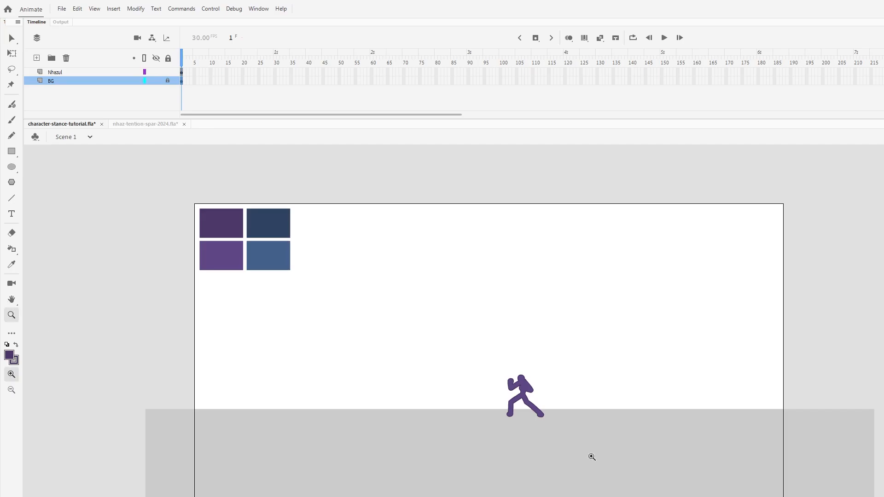
pyautogui.click(543, 396)
pyautogui.click(525, 398)
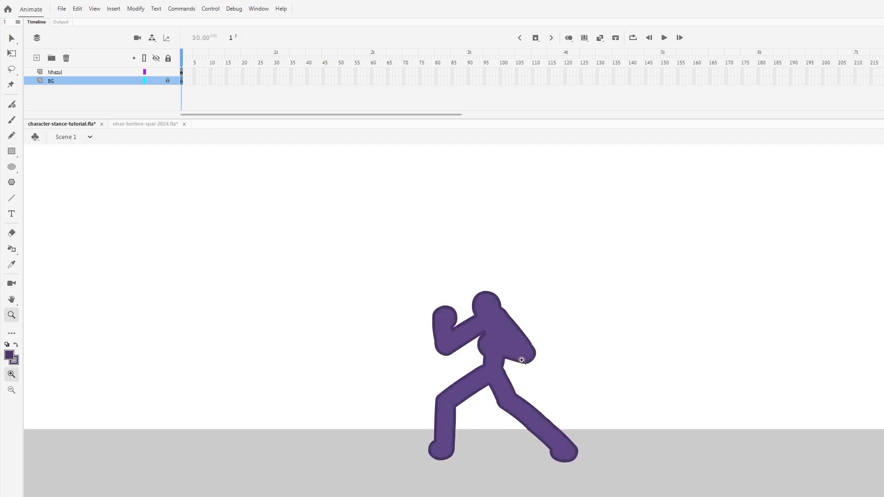
pyautogui.click(522, 360)
pyautogui.press('v')
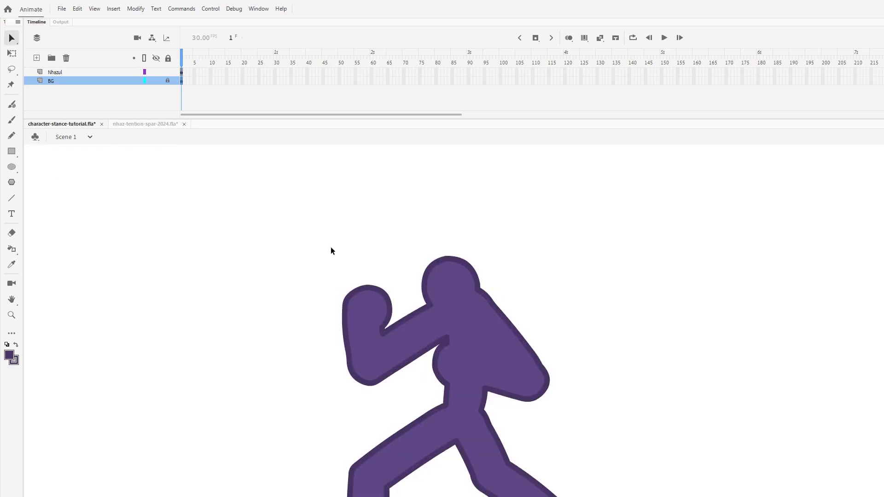
pyautogui.doubleClick(479, 331)
pyautogui.click(36, 58)
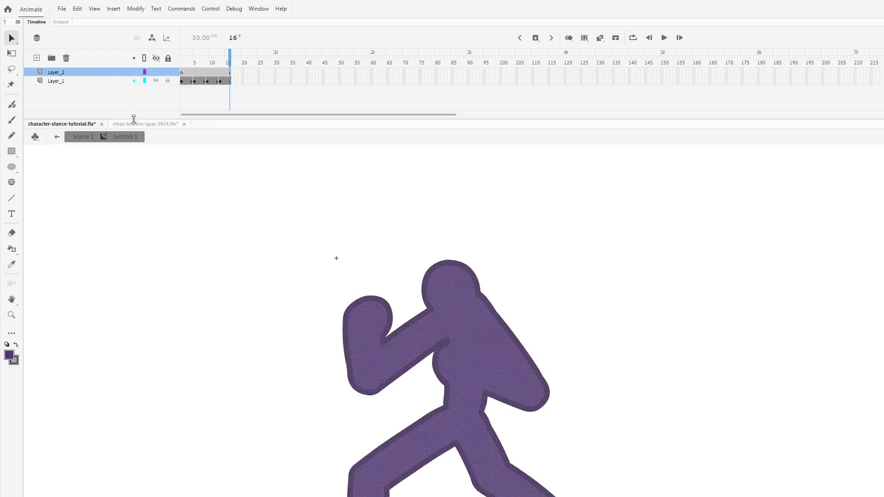
# - Rename the figure's layer as Nhazul and the new layer as Nhazul_Scarf
pyautogui.doubleClick(55, 81)
pyautogui.write('Nhazul')
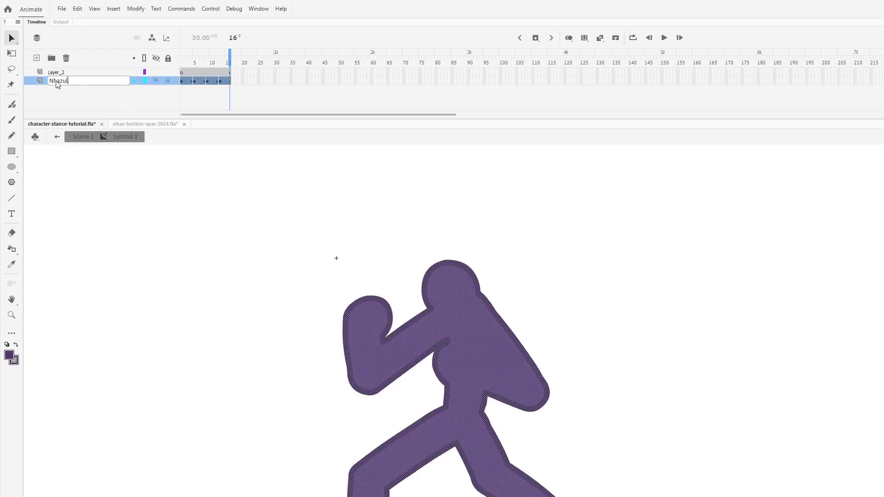
pyautogui.doubleClick(56, 72)
pyautogui.write('Nha')
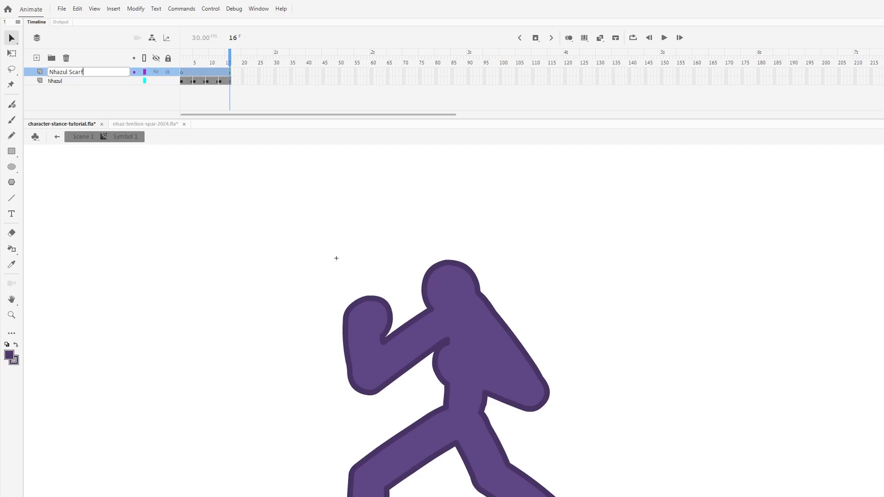
pyautogui.write('zul_Scarf')
pyautogui.press('Return')
# - Remove the Nhazul_Scarf layer's frames from frame 5 onward, leaving its span at frames 1 to 4
pyautogui.click(195, 74)
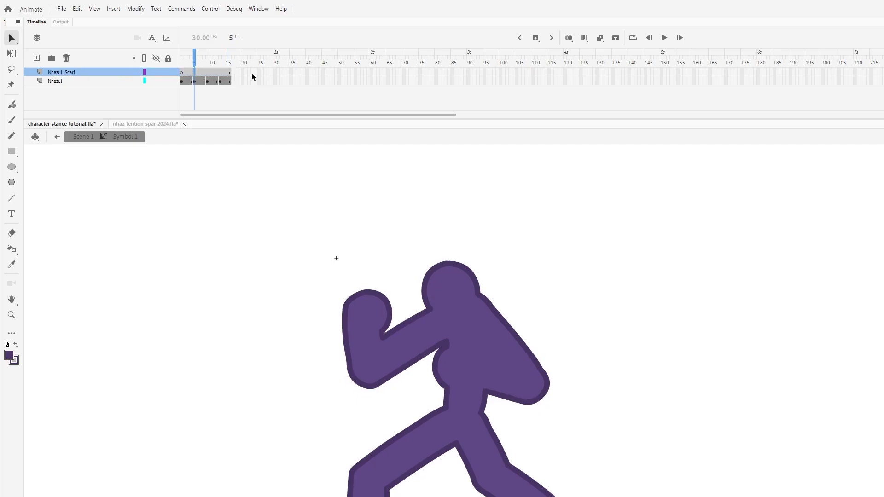
pyautogui.moveTo(252, 74); pyautogui.dragTo(187, 92)
pyautogui.click(188, 74)
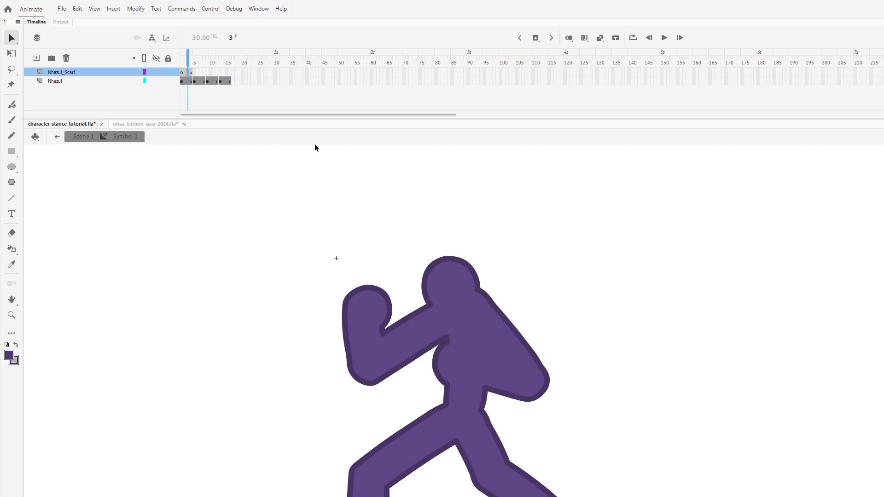
# - Save, paste the copied blue swatches in place on the Nhazul_Scarf layer, move them beside the figure, and sample the dark blue as fill
pyautogui.hotkey('ctrl', 's')
pyautogui.hotkey('ctrl', 'shift', 'v')
pyautogui.moveTo(511, 445)
pyautogui.mouseDown()
pyautogui.moveTo(123, 385)
pyautogui.moveTo(91, 404)
pyautogui.mouseUp()
pyautogui.click(203, 284)
pyautogui.press('k')
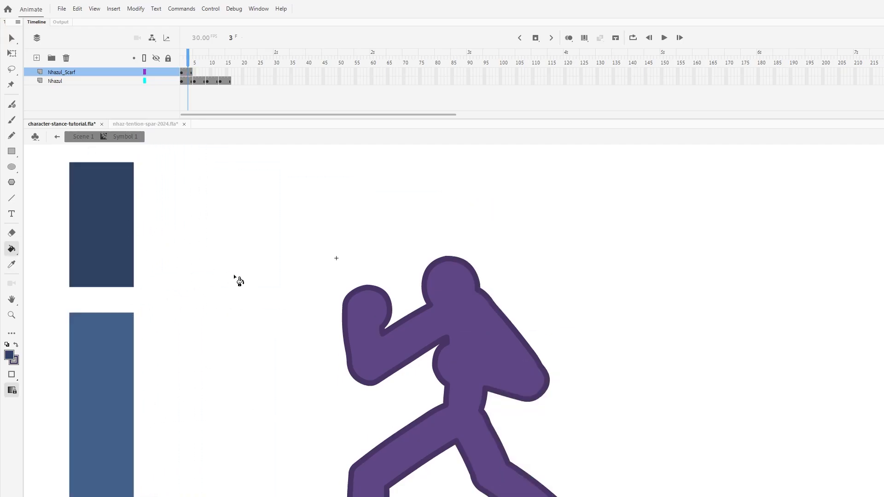
# - Reduce the brush size by three steps and paint a dark blue scarf band outline around the figure's neck
pyautogui.press('b')
pyautogui.moveTo(417, 310); pyautogui.dragTo(557, 306)
pyautogui.hotkey('ctrl', 'z')
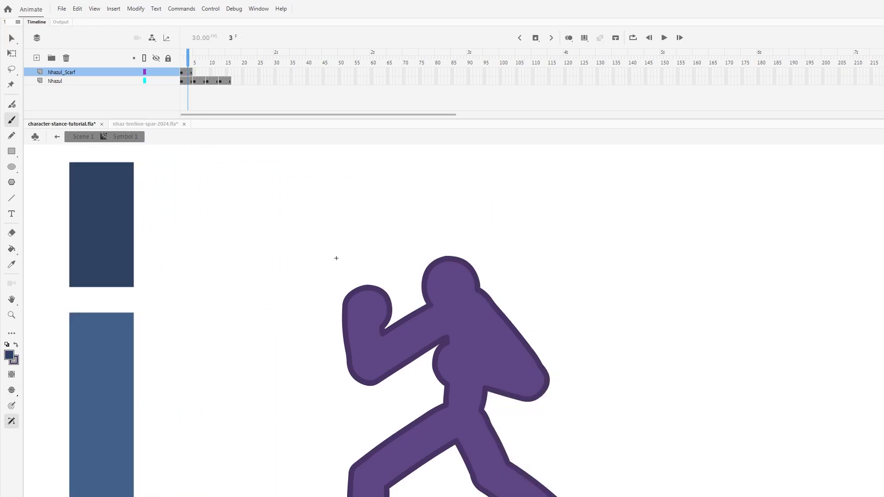
pyautogui.press('[')
pyautogui.press('[')
pyautogui.press('[')
pyautogui.moveTo(421, 314); pyautogui.dragTo(467, 283)
pyautogui.hotkey('ctrl', 'z')
pyautogui.moveTo(421, 300)
pyautogui.mouseDown()
pyautogui.moveTo(479, 286)
pyautogui.moveTo(425, 301)
pyautogui.moveTo(429, 321)
pyautogui.moveTo(457, 320)
pyautogui.moveTo(479, 311)
pyautogui.moveTo(484, 286)
pyautogui.mouseUp()
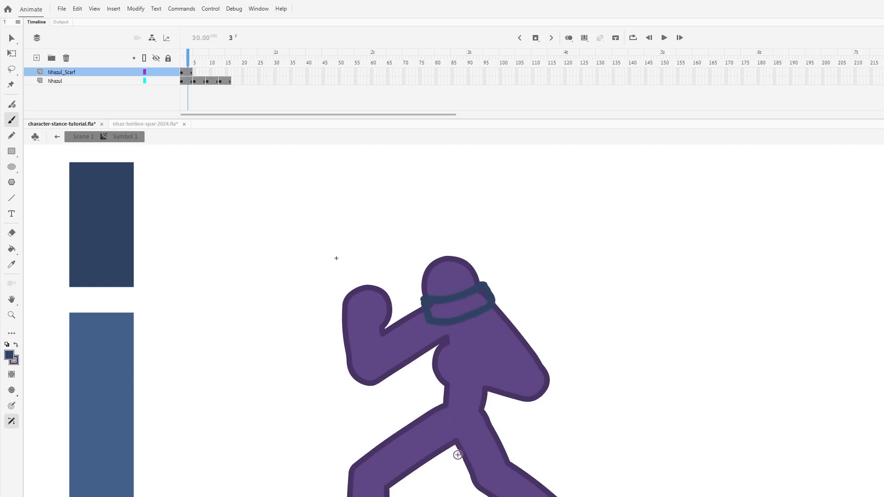
# - Paint the dark blue outline of a long scarf tail hanging below the arm and between the figure's legs
pyautogui.moveTo(453, 446); pyautogui.dragTo(457, 496)
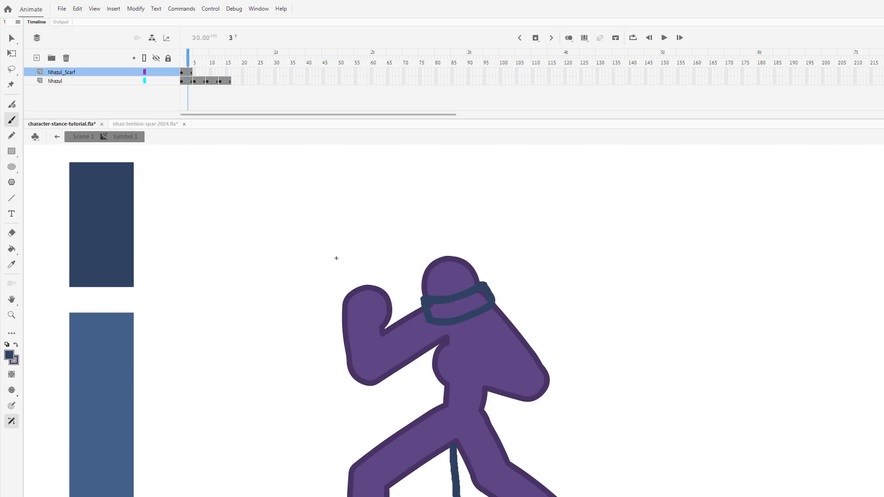
pyautogui.hotkey('ctrl', 'z')
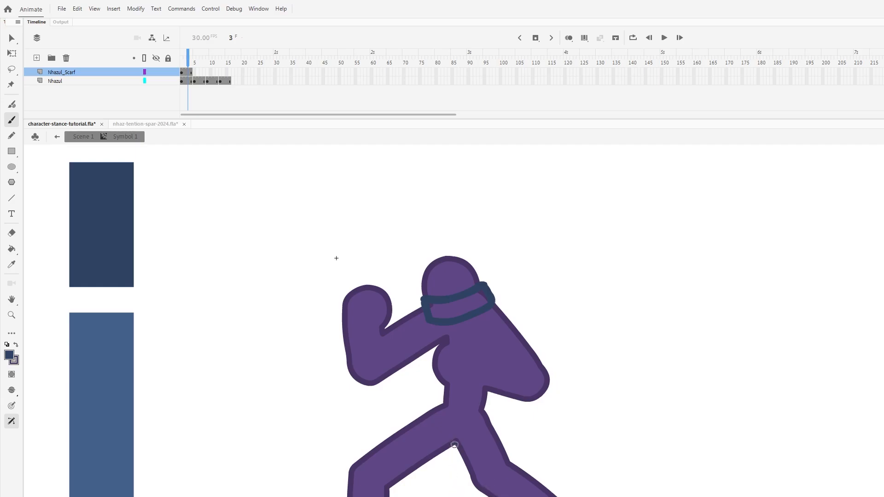
pyautogui.moveTo(454, 445); pyautogui.dragTo(457, 496)
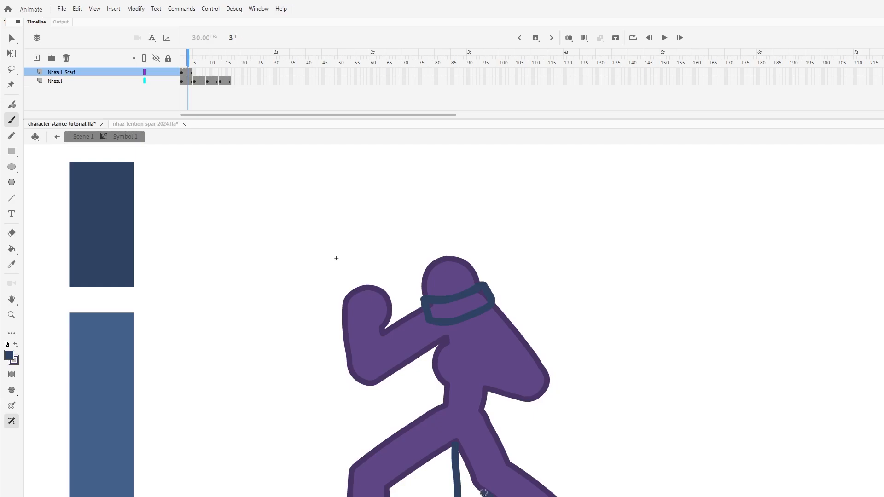
pyautogui.moveTo(483, 492)
pyautogui.mouseDown()
pyautogui.moveTo(458, 453)
pyautogui.moveTo(501, 424)
pyautogui.moveTo(501, 398)
pyautogui.moveTo(490, 393)
pyautogui.moveTo(484, 406)
pyautogui.moveTo(513, 454)
pyautogui.mouseUp()
pyautogui.press('e')
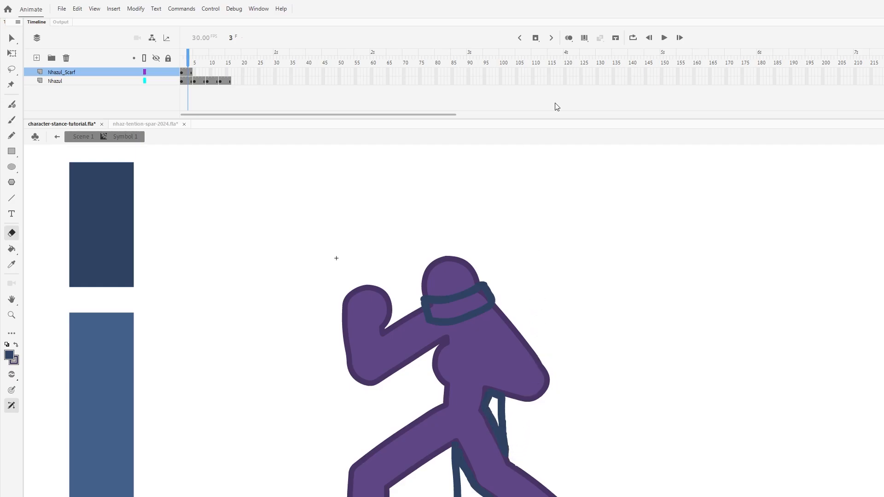
# - Sample the lighter blue swatch and fill the scarf's neck band and hanging tail with it
pyautogui.press('i')
pyautogui.click(113, 391)
pyautogui.click(471, 315)
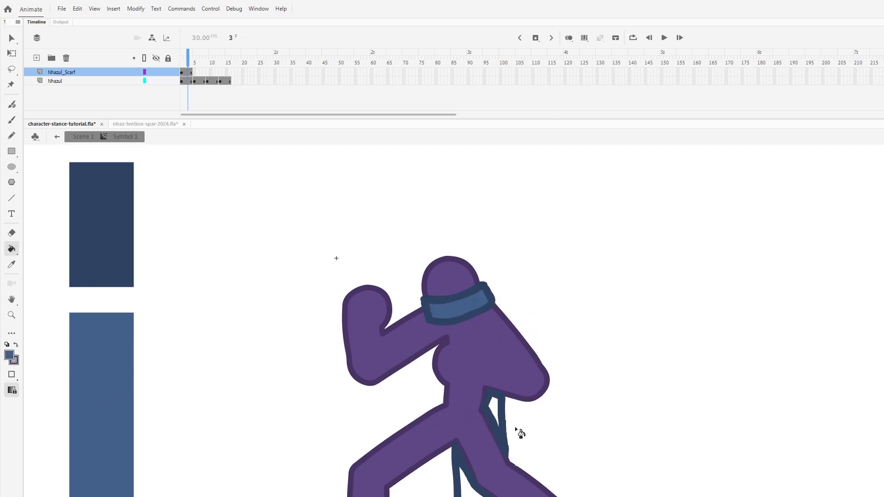
pyautogui.click(495, 429)
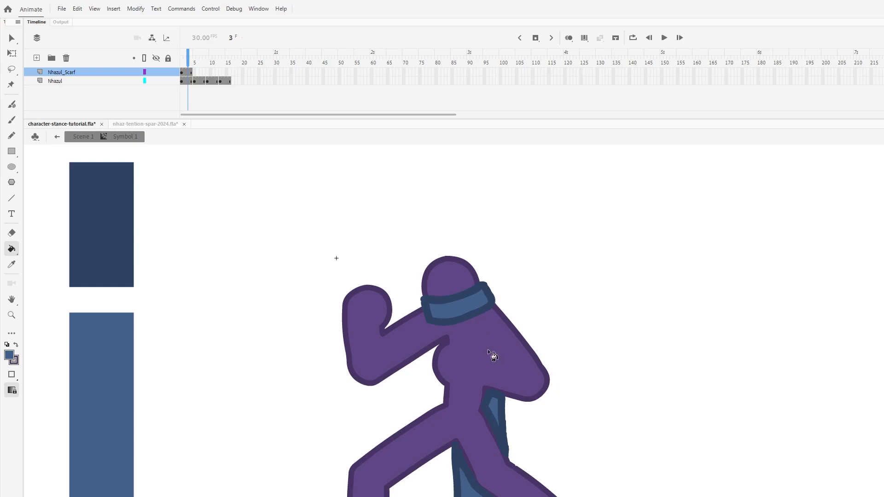
# - Lock the Nhazul layer and delete the scarf band around the neck
pyautogui.press('v')
pyautogui.moveTo(394, 256); pyautogui.dragTo(527, 343)
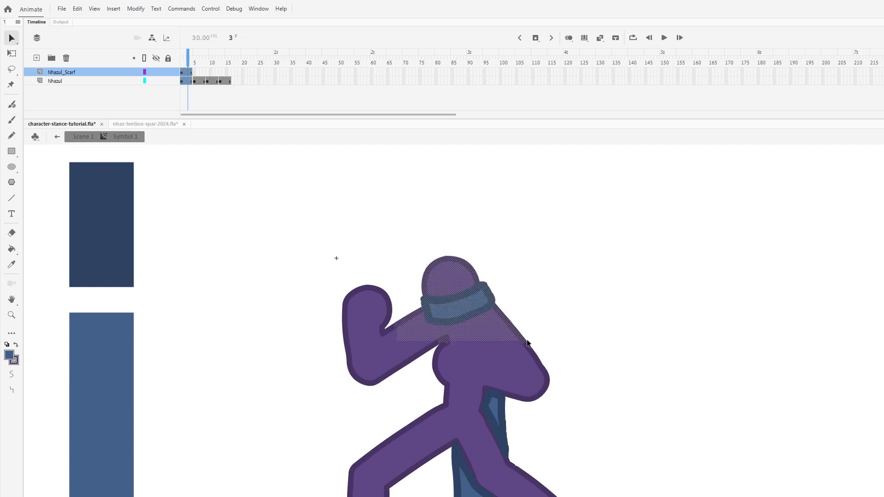
pyautogui.click(166, 81)
pyautogui.click(168, 80)
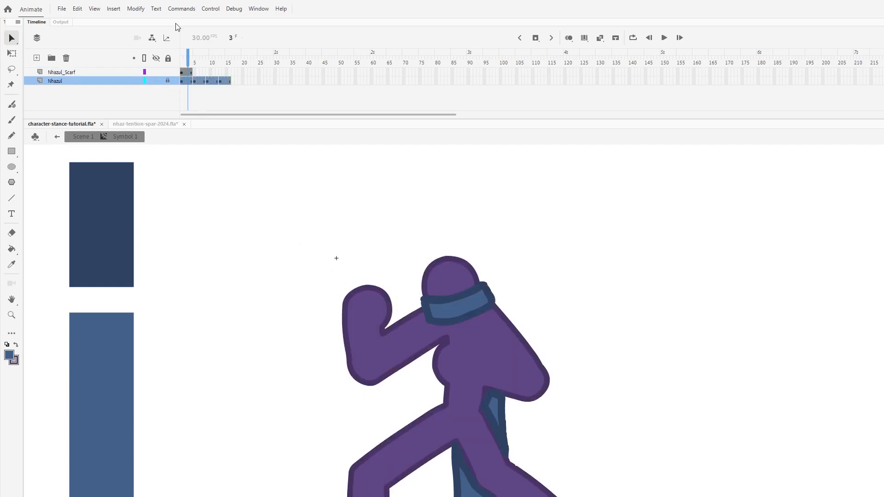
pyautogui.moveTo(393, 266); pyautogui.dragTo(523, 341)
pyautogui.press('Delete')
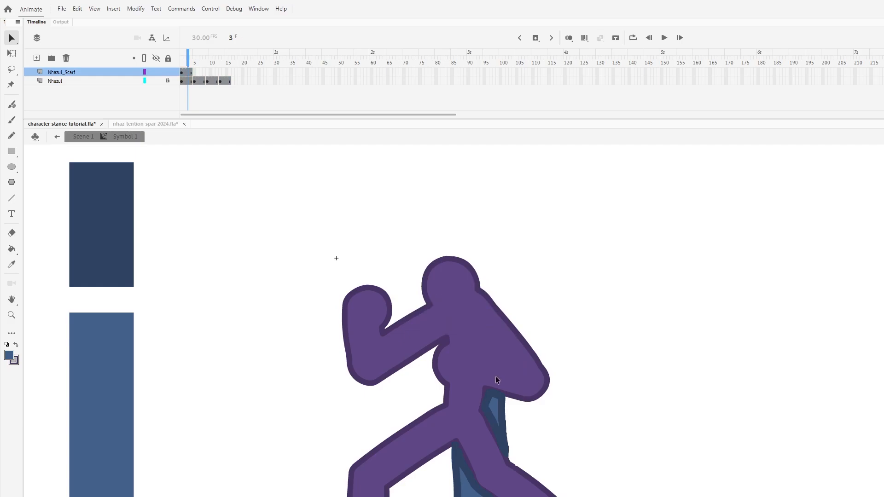
# - Sample the dark blue from the scarf tail and repaint the neck band's outline so it wraps closer to the head
pyautogui.press('i')
pyautogui.click(501, 400)
pyautogui.press('b')
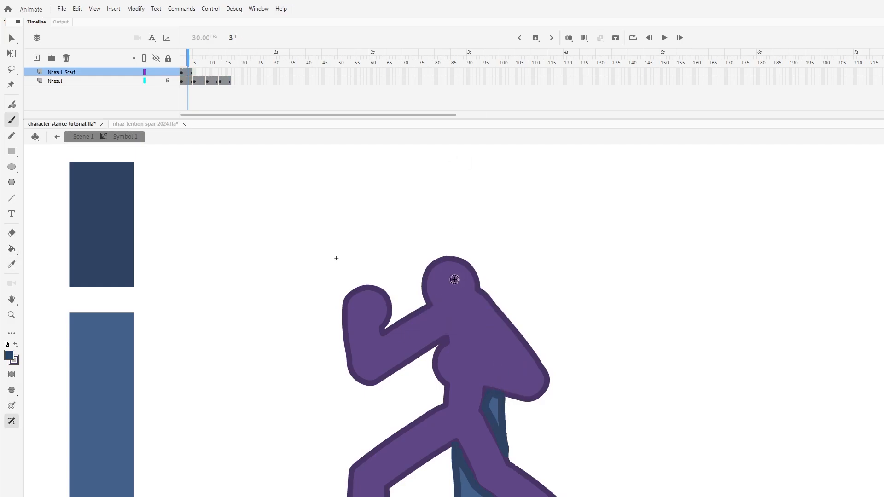
pyautogui.moveTo(422, 296); pyautogui.dragTo(479, 278)
pyautogui.hotkey('ctrl', 'z')
pyautogui.moveTo(423, 296)
pyautogui.mouseDown()
pyautogui.moveTo(477, 279)
pyautogui.moveTo(426, 313)
pyautogui.moveTo(436, 324)
pyautogui.moveTo(467, 323)
pyautogui.moveTo(487, 313)
pyautogui.moveTo(487, 291)
pyautogui.mouseUp()
pyautogui.hotkey('ctrl', 'z')
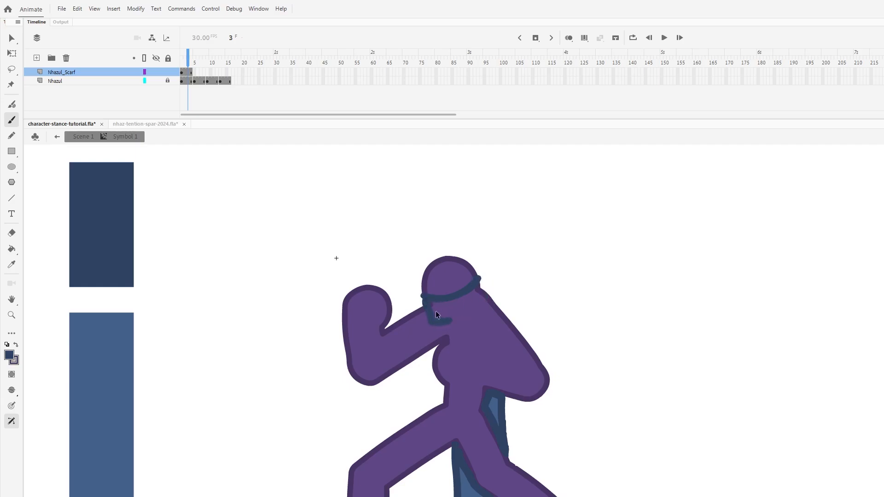
pyautogui.moveTo(426, 304)
pyautogui.mouseDown()
pyautogui.moveTo(454, 321)
pyautogui.moveTo(472, 316)
pyautogui.moveTo(484, 307)
pyautogui.moveTo(479, 275)
pyautogui.mouseUp()
# - Sample the lighter blue from the scarf tail, fill the repainted neck band with it, and save the file
pyautogui.press('i')
pyautogui.click(491, 423)
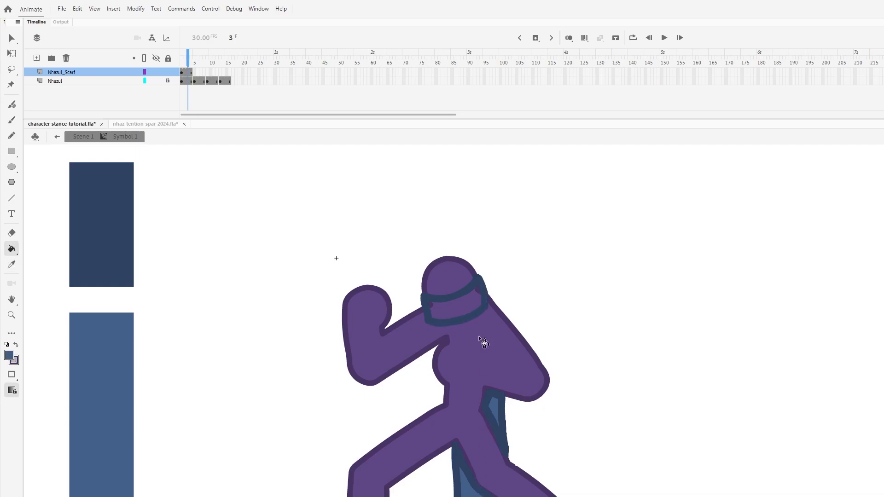
pyautogui.click(461, 307)
pyautogui.hotkey('ctrl', 's')
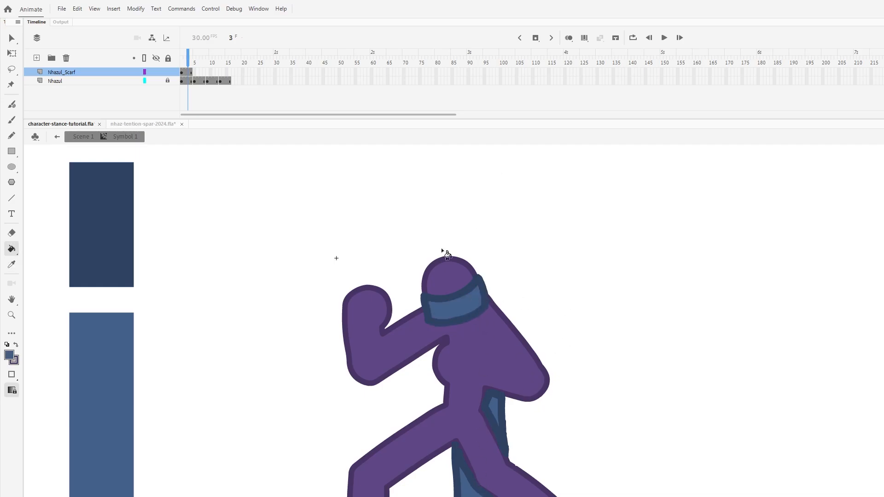
# - Delete the two pasted blue swatches from the Nhazul_Scarf layer
pyautogui.press('v')
pyautogui.click(72, 244)
pyautogui.keyDown('shift'); pyautogui.click(98, 373); pyautogui.keyUp('shift')
pyautogui.press('Delete')
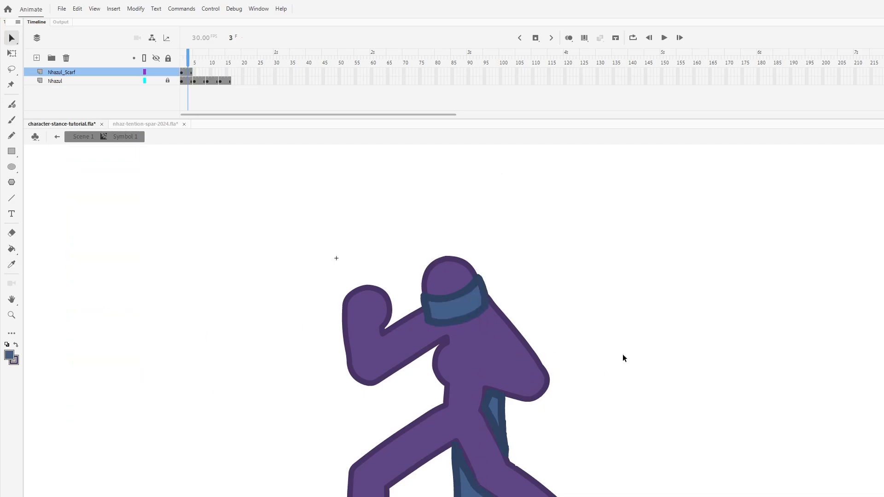
# - Paste the scarf in place at frame 5 of the Nhazul_Scarf layer and delete its hanging tail there
pyautogui.click(195, 76)
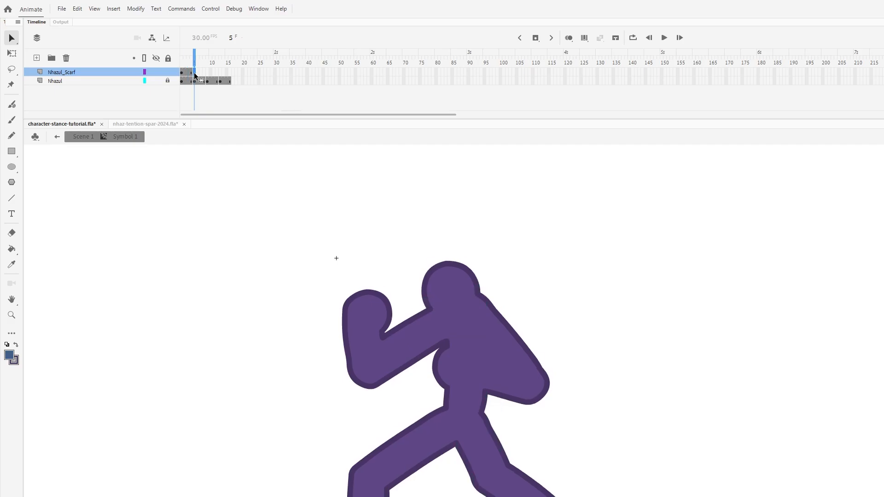
pyautogui.hotkey('ctrl', 'shift', 'v')
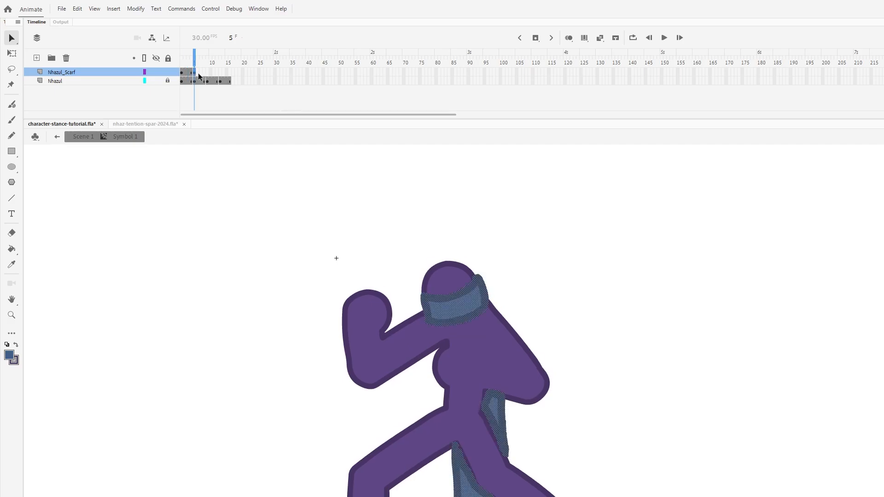
pyautogui.moveTo(602, 496); pyautogui.dragTo(395, 371)
pyautogui.press('Delete')
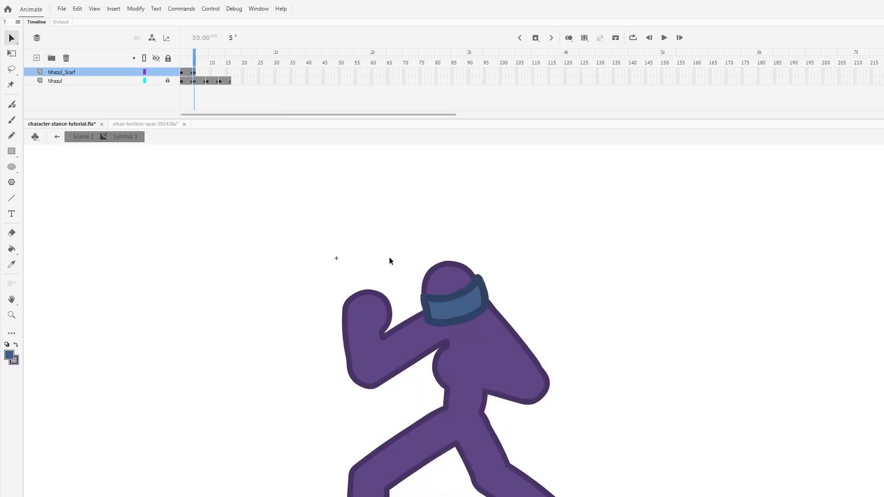
# - Shift the neck band slightly down to fit the lowered head on frame 5, comparing it with the previous frame
pyautogui.click(351, 162)
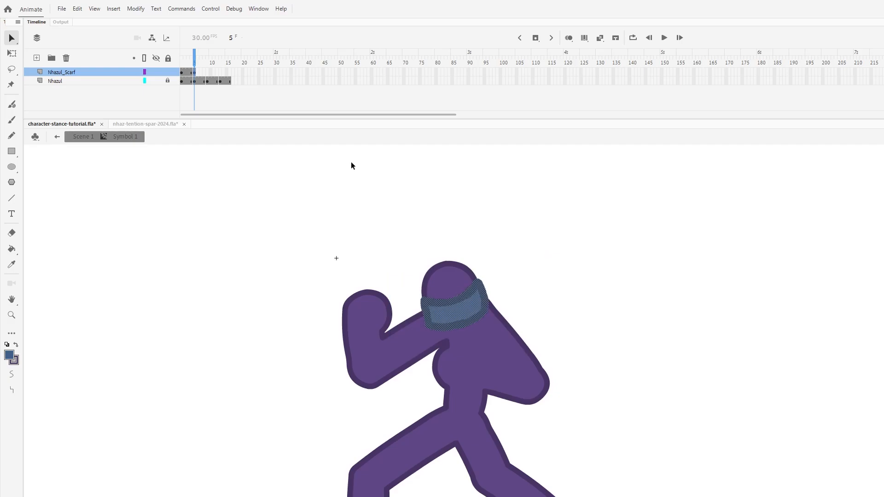
pyautogui.press(',')
pyautogui.press('.')
pyautogui.press(',')
pyautogui.press('.')
pyautogui.moveTo(532, 241); pyautogui.dragTo(361, 385)
pyautogui.click(534, 293)
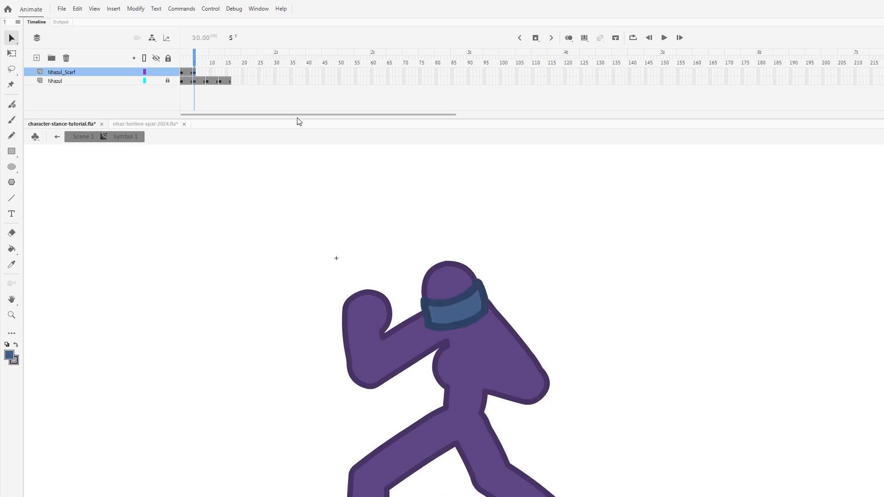
# - Insert a keyframe at frame 9 of the Nhazul_Scarf layer and shift the neck band slightly down, comparing it with the previous frame
pyautogui.click(207, 74)
pyautogui.press('F6')
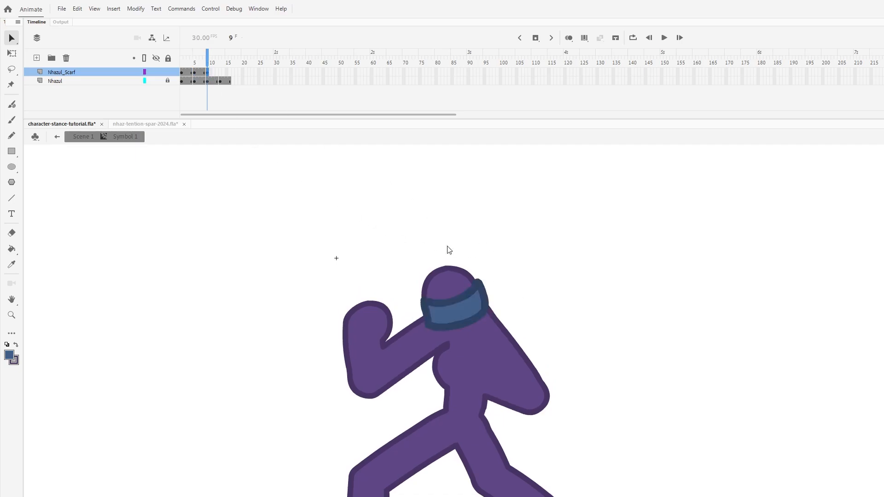
pyautogui.moveTo(366, 234); pyautogui.dragTo(526, 363)
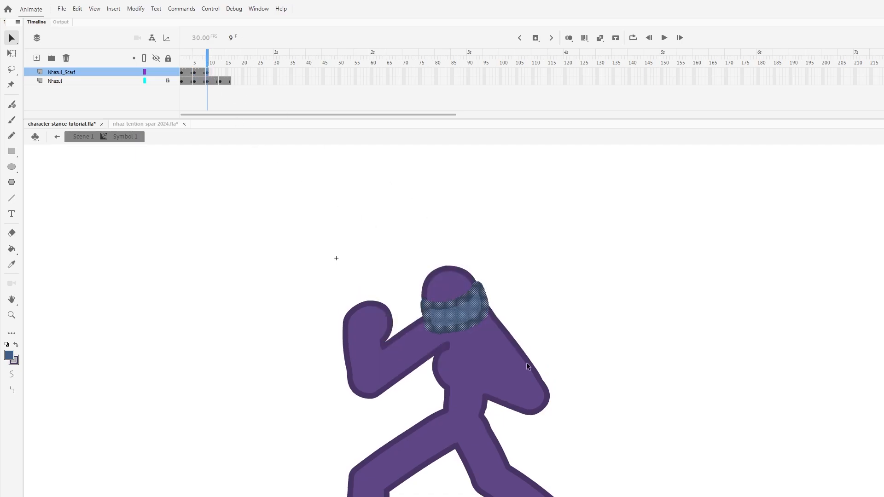
pyautogui.press(',')
pyautogui.press('.')
# - Shift the neck band on frame 5 slightly further down and right to fit the head, comparing it with frame 4
pyautogui.press(',')
pyautogui.press(',')
pyautogui.press(',')
pyautogui.press(',')
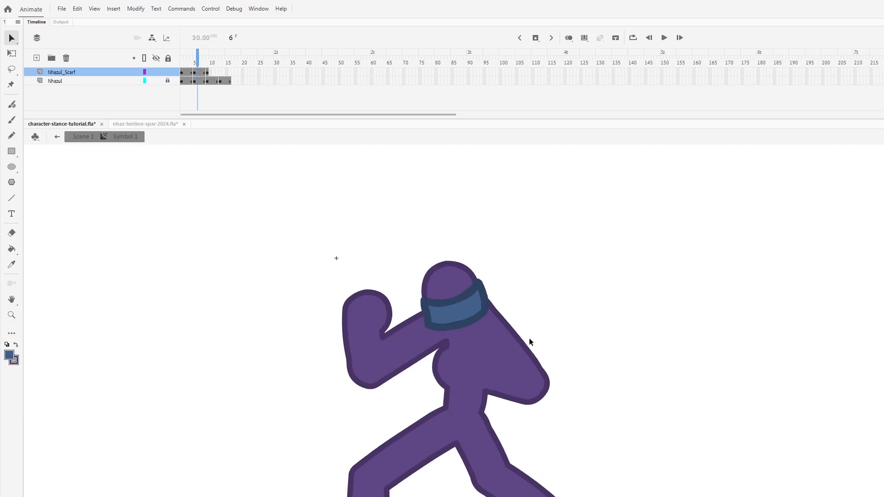
pyautogui.moveTo(387, 260); pyautogui.dragTo(593, 396)
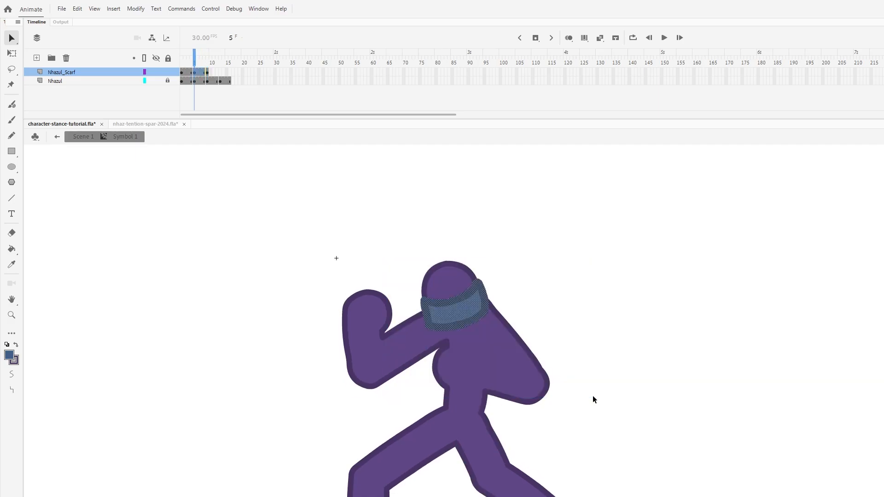
pyautogui.press(',')
pyautogui.press('.')
pyautogui.moveTo(354, 243); pyautogui.dragTo(556, 400)
pyautogui.press(',')
pyautogui.press('.')
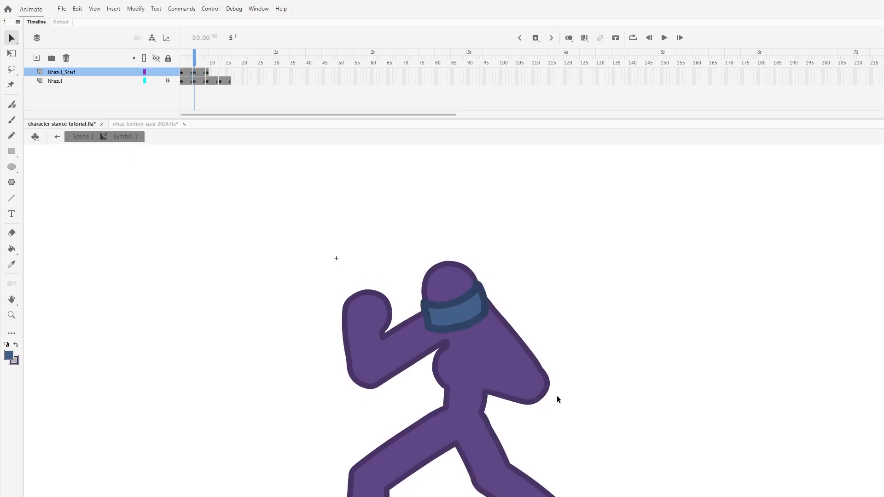
# - Nudge the neck band on frame 9 slightly down to follow the lowered head, comparing it with the previous frame
pyautogui.press('.')
pyautogui.press('.')
pyautogui.press('.')
pyautogui.press('.')
pyautogui.moveTo(391, 253); pyautogui.dragTo(576, 383)
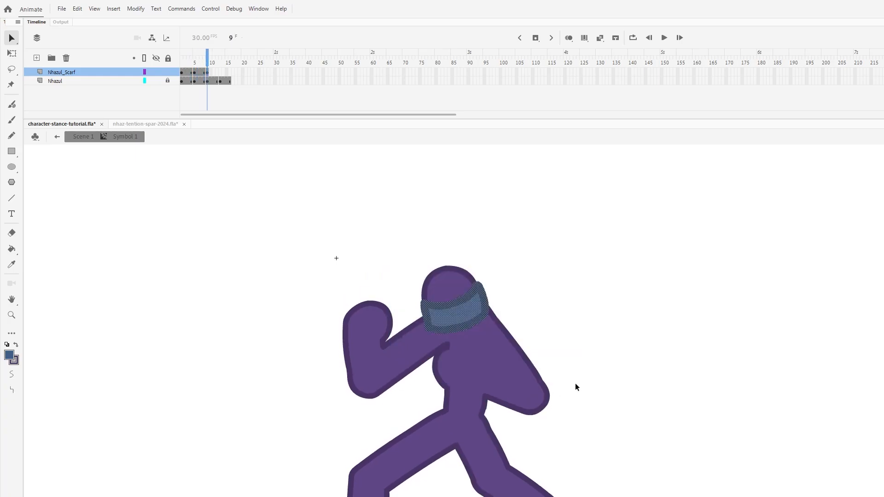
pyautogui.press('Left')
pyautogui.press('Down')
pyautogui.press('Down')
pyautogui.press(',')
pyautogui.press('.')
pyautogui.moveTo(362, 264); pyautogui.dragTo(565, 415)
pyautogui.press('Right')
pyautogui.press('Up')
pyautogui.press(',')
pyautogui.press('.')
# - Copy the neck band from frame 9, paste it in place at frame 13 of Nhazul_Scarf, and nudge it up to fit the raised head
pyautogui.moveTo(379, 262); pyautogui.dragTo(542, 386)
pyautogui.click(218, 72)
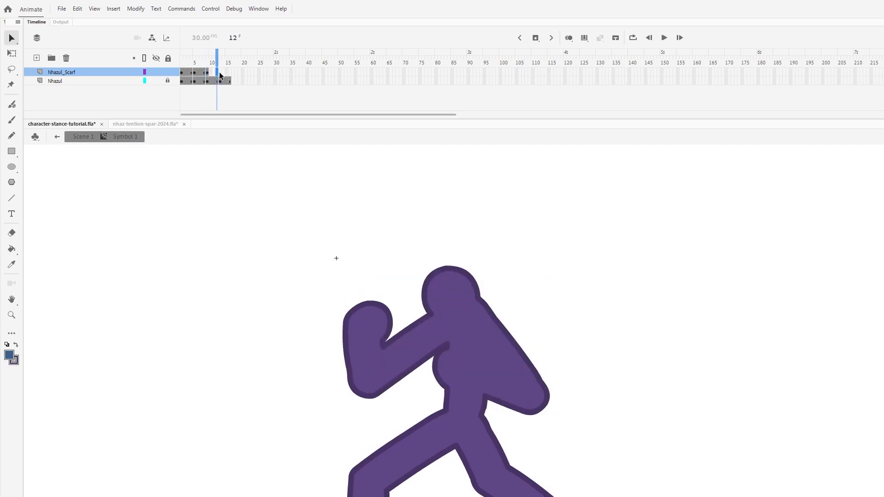
pyautogui.click(219, 73)
pyautogui.hotkey('ctrl', 'shift', 'v')
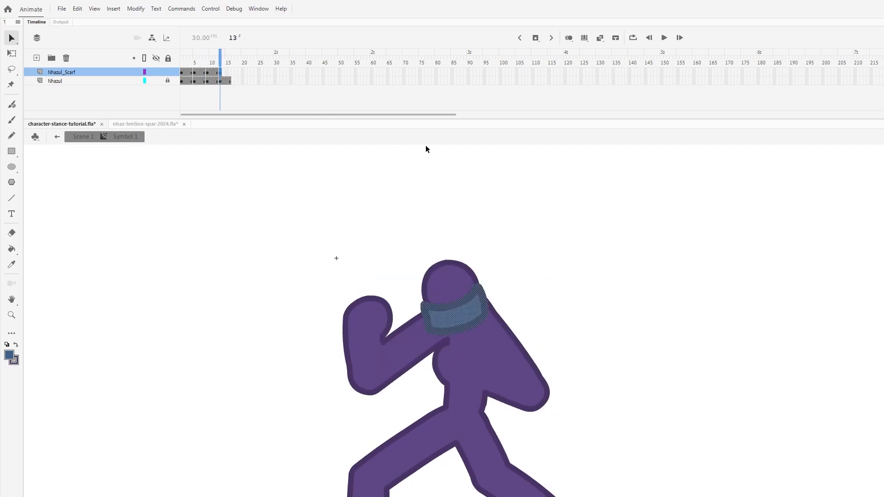
pyautogui.press('Up')
pyautogui.press('Up')
pyautogui.press('Up')
pyautogui.press('Right')
# - Extend the Nhazul_Scarf layer to frame 16 and play the animation to check the neck band's motion
pyautogui.press('.')
pyautogui.press('.')
pyautogui.press('.')
pyautogui.press(',')
pyautogui.press(',')
pyautogui.press(',')
pyautogui.press('Return')
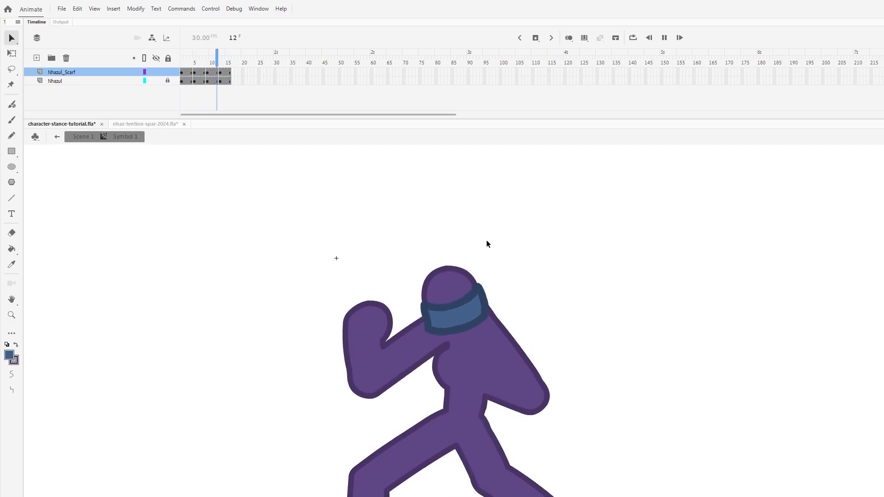
pyautogui.press('Return')
# - Turn on onion skinning and sample the dark blue from the scarf tail's outline on frame 4
pyautogui.click(201, 72)
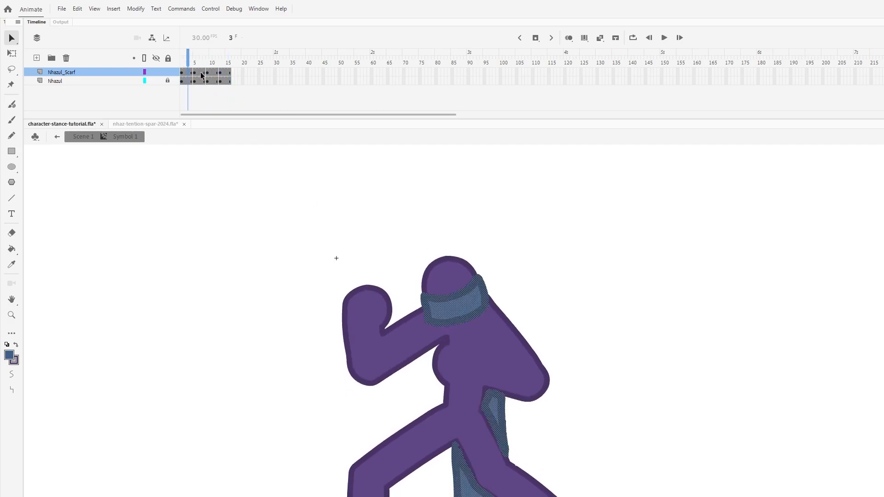
pyautogui.click(568, 38)
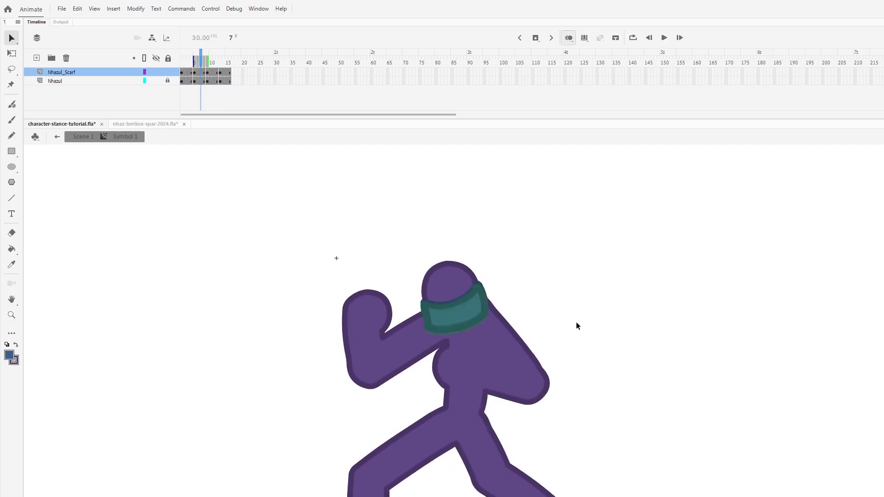
pyautogui.press(',')
pyautogui.press(',')
pyautogui.press(',')
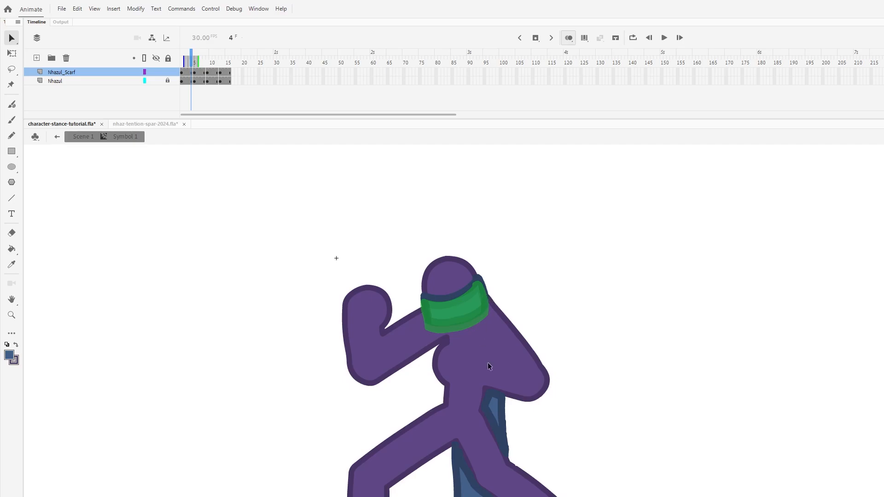
pyautogui.press('i')
pyautogui.click(502, 407)
# - Brush the scarf tail's dark blue outline behind the legs on frame 5, following the onion-skinned tail
pyautogui.press('.')
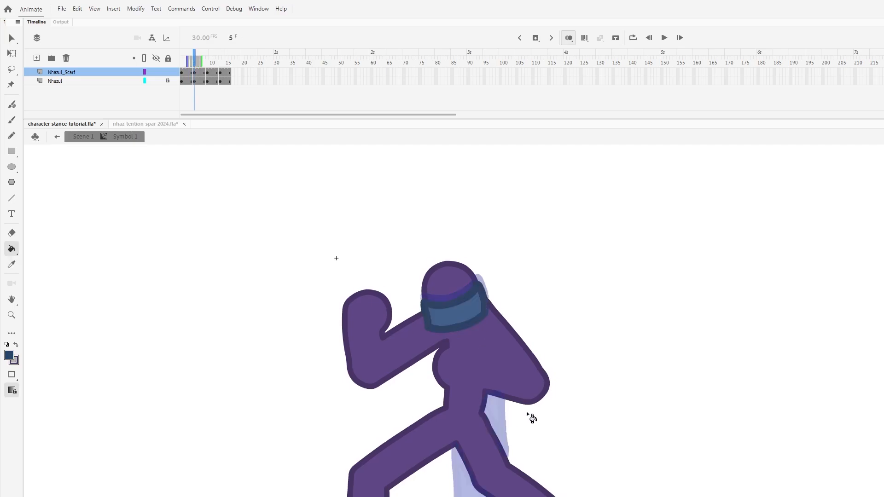
pyautogui.press('b')
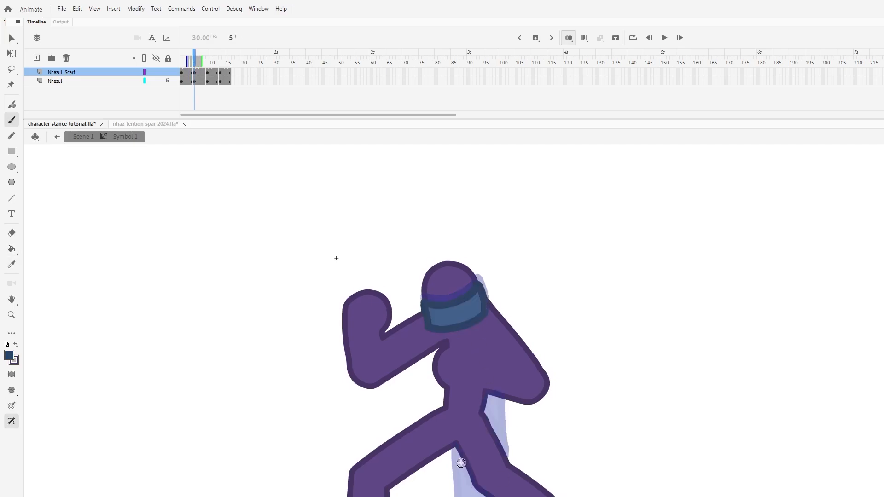
pyautogui.moveTo(455, 444); pyautogui.dragTo(457, 496)
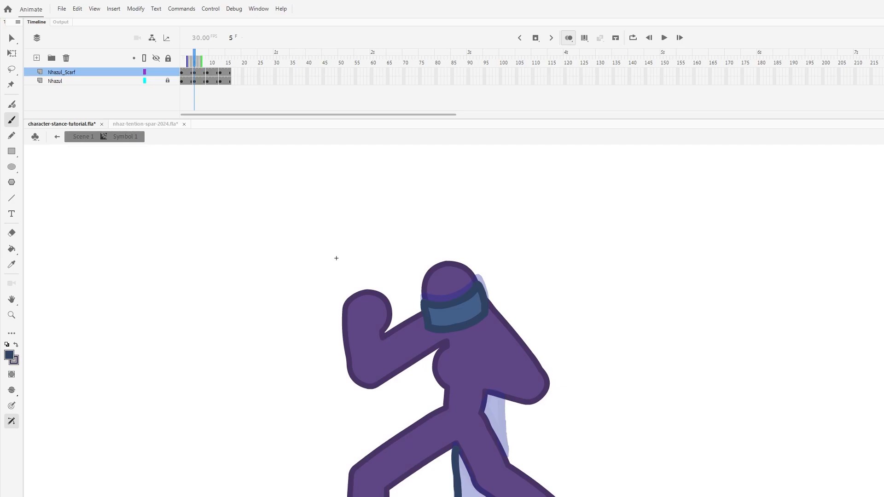
pyautogui.moveTo(482, 495)
pyautogui.mouseDown()
pyautogui.moveTo(455, 452)
pyautogui.moveTo(504, 413)
pyautogui.moveTo(504, 398)
pyautogui.moveTo(505, 455)
pyautogui.moveTo(481, 417)
pyautogui.moveTo(486, 395)
pyautogui.moveTo(503, 398)
pyautogui.mouseUp()
pyautogui.hotkey('ctrl', 'z')
# - Sample the lighter blue from the neck band and fill both visible sections of the scarf tail on frame 5
pyautogui.press('i')
pyautogui.click(468, 316)
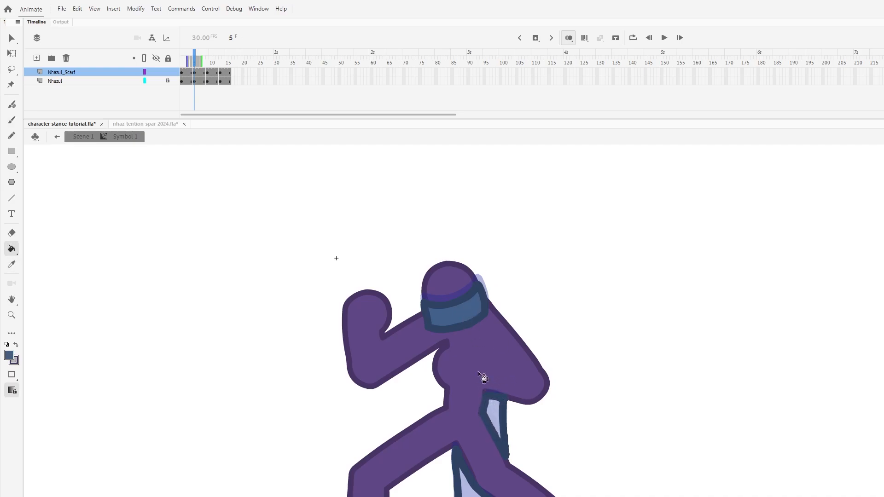
pyautogui.click(491, 413)
pyautogui.click(466, 487)
# - Sample the dark blue outline colour and brush the scarf tail's outline on frame 9, tracing the onion-skinned shape
pyautogui.press('i')
pyautogui.click(486, 492)
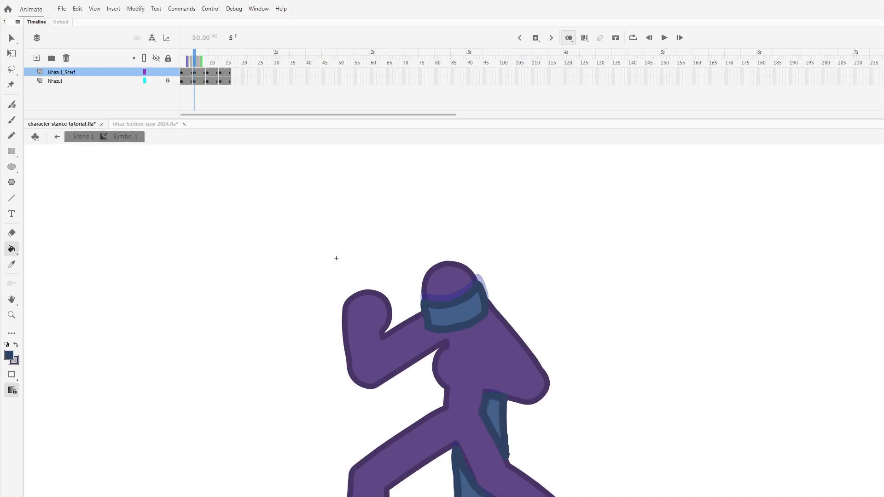
pyautogui.press('.')
pyautogui.press('.')
pyautogui.press('.')
pyautogui.press('.')
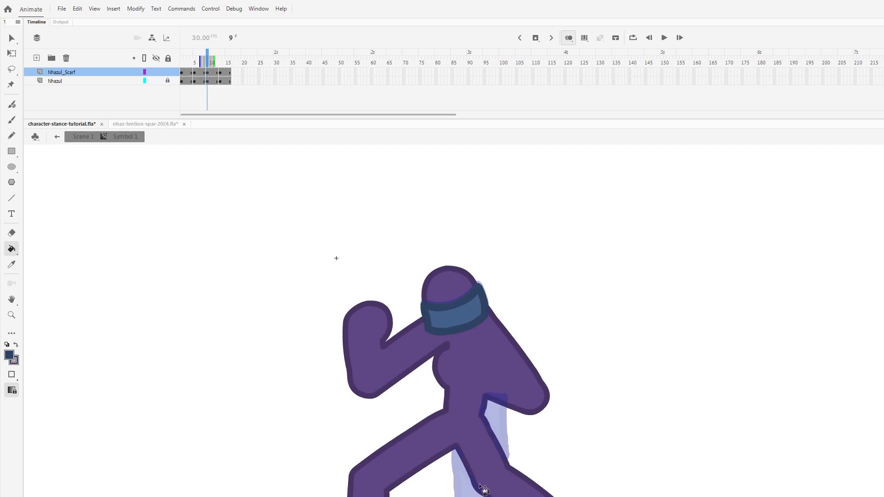
pyautogui.press('b')
pyautogui.moveTo(455, 449); pyautogui.dragTo(456, 496)
pyautogui.hotkey('ctrl', 'z')
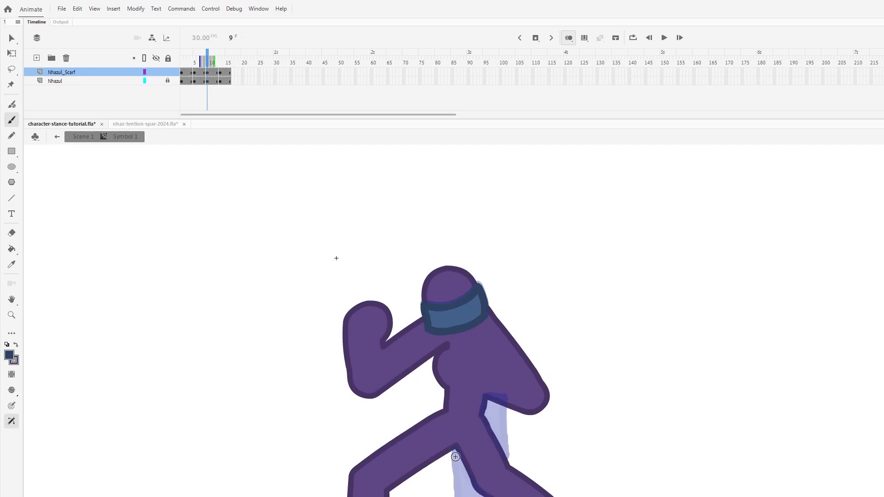
pyautogui.moveTo(456, 450); pyautogui.dragTo(457, 496)
pyautogui.moveTo(478, 489); pyautogui.dragTo(456, 452)
pyautogui.moveTo(507, 462)
pyautogui.mouseDown()
pyautogui.moveTo(505, 407)
pyautogui.moveTo(491, 404)
pyautogui.moveTo(504, 416)
pyautogui.moveTo(506, 459)
pyautogui.moveTo(482, 412)
pyautogui.moveTo(504, 400)
pyautogui.mouseUp()
pyautogui.hotkey('ctrl', 'z')
# - Fill both sections of the scarf tail on frame 9 with the lighter blue
pyautogui.press('k')
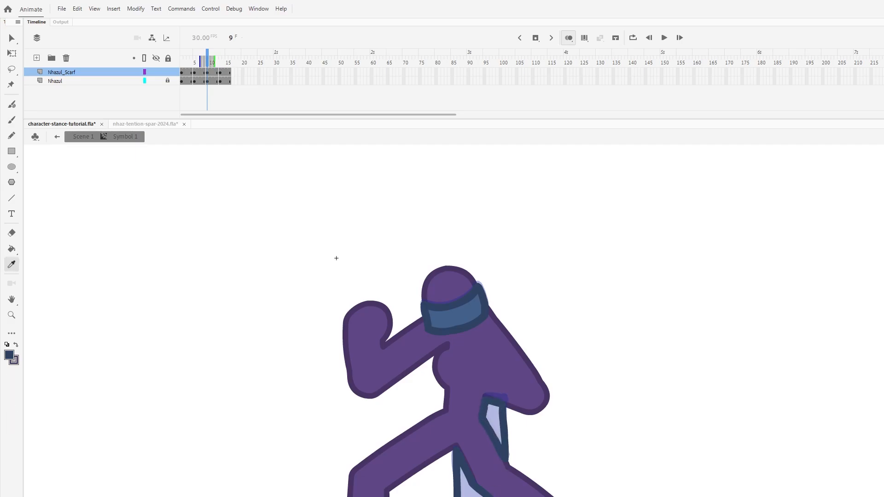
pyautogui.click(497, 429)
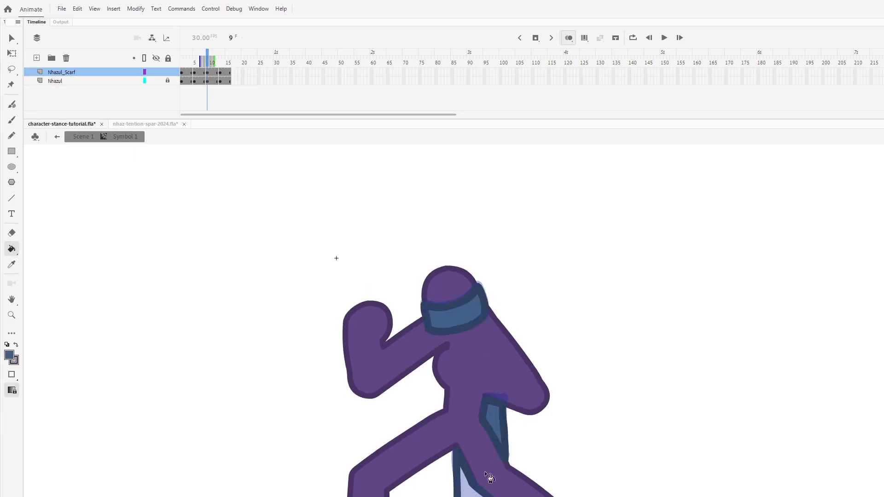
pyautogui.click(481, 487)
# - Sample the dark blue again and brush the scarf tail's outer edges and closed upper section on frame 13
pyautogui.press('i')
pyautogui.click(492, 493)
pyautogui.press('.')
pyautogui.press('.')
pyautogui.press('.')
pyautogui.press('.')
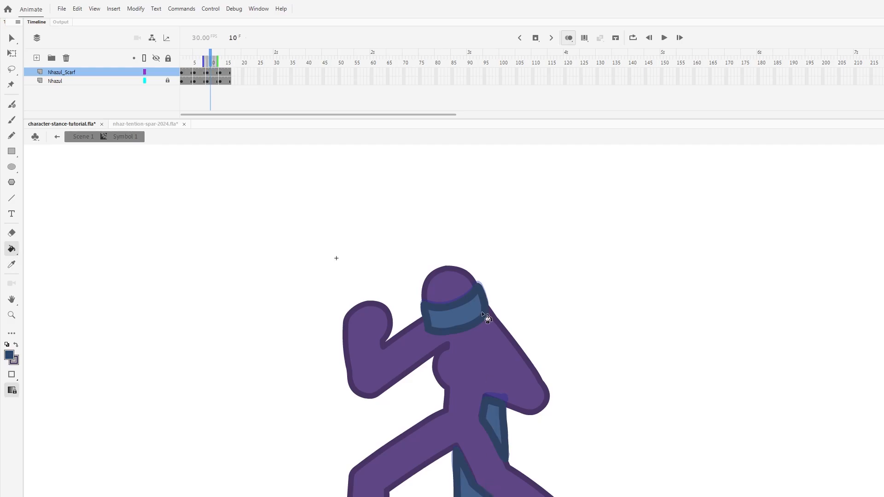
pyautogui.press('b')
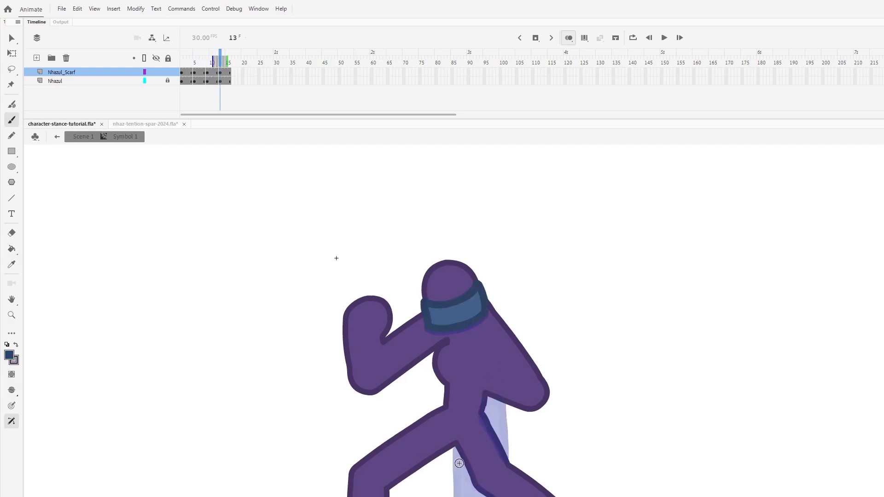
pyautogui.moveTo(454, 449); pyautogui.dragTo(454, 496)
pyautogui.hotkey('ctrl', 'z')
pyautogui.moveTo(455, 446); pyautogui.dragTo(456, 496)
pyautogui.moveTo(506, 465)
pyautogui.mouseDown()
pyautogui.moveTo(505, 417)
pyautogui.moveTo(506, 441)
pyautogui.mouseUp()
pyautogui.hotkey('ctrl', 'z')
pyautogui.hotkey('ctrl', 'z')
pyautogui.moveTo(504, 406)
pyautogui.mouseDown()
pyautogui.moveTo(505, 455)
pyautogui.moveTo(482, 402)
pyautogui.moveTo(499, 400)
pyautogui.mouseUp()
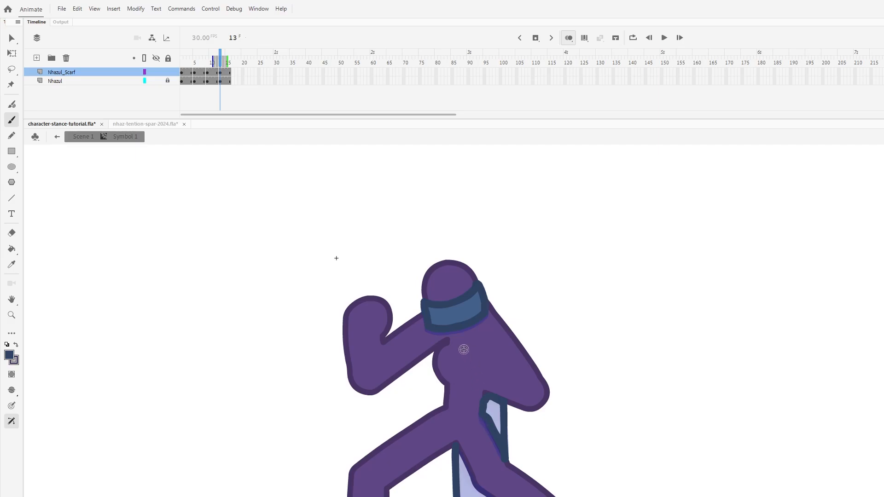
# - Fill the upper section of the scarf tail on frame 13 with the lighter blue
pyautogui.press('k')
pyautogui.click(496, 413)
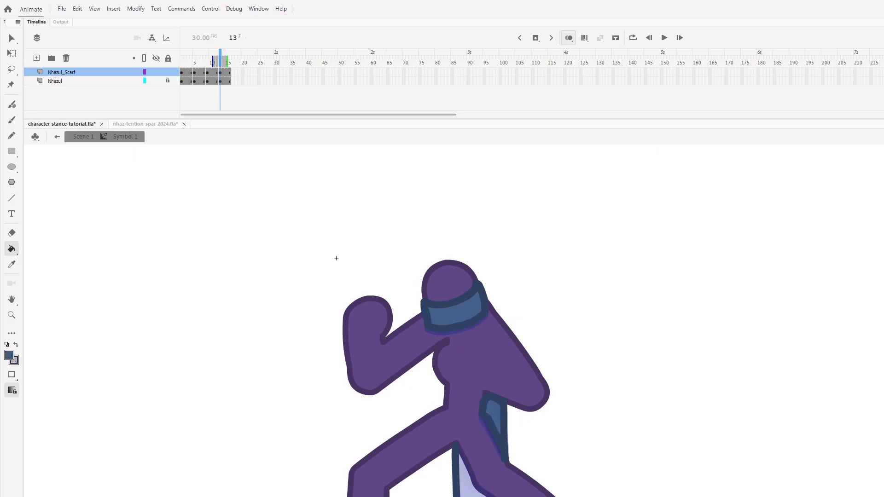
pyautogui.hotkey('ctrl', 'z')
pyautogui.click(501, 422)
# - Outline the lower scarf tail along the rear leg in dark blue on frame 13 and fill that section with the lighter blue
pyautogui.press('i')
pyautogui.click(505, 447)
pyautogui.press('b')
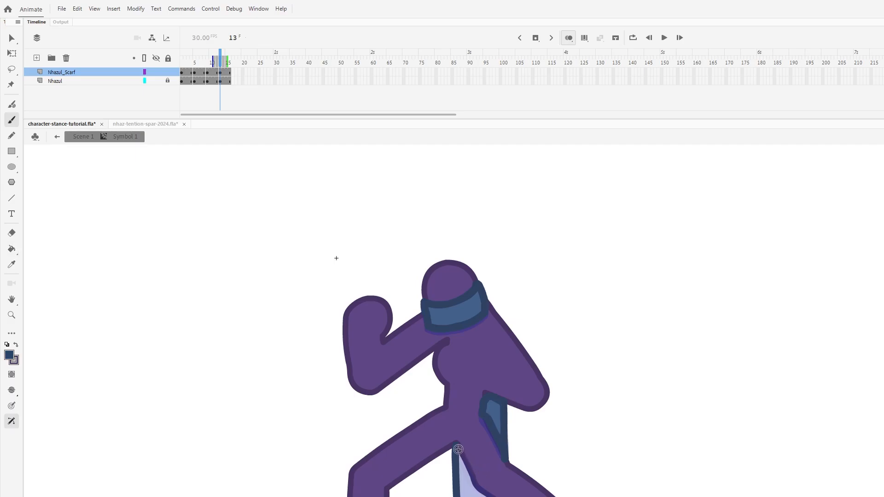
pyautogui.moveTo(457, 447); pyautogui.dragTo(485, 496)
pyautogui.press('i')
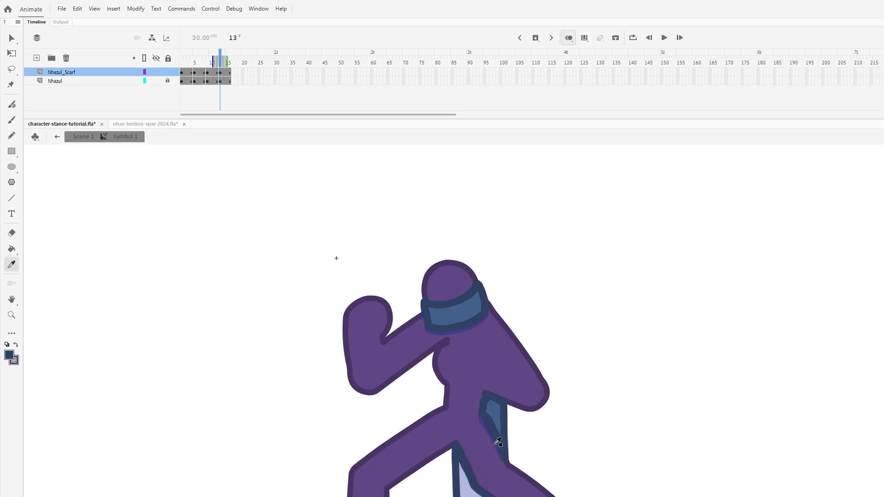
pyautogui.click(494, 414)
pyautogui.click(474, 466)
# - Save the file and play the animation to check the redrawn scarf tail
pyautogui.hotkey('ctrl', '-')
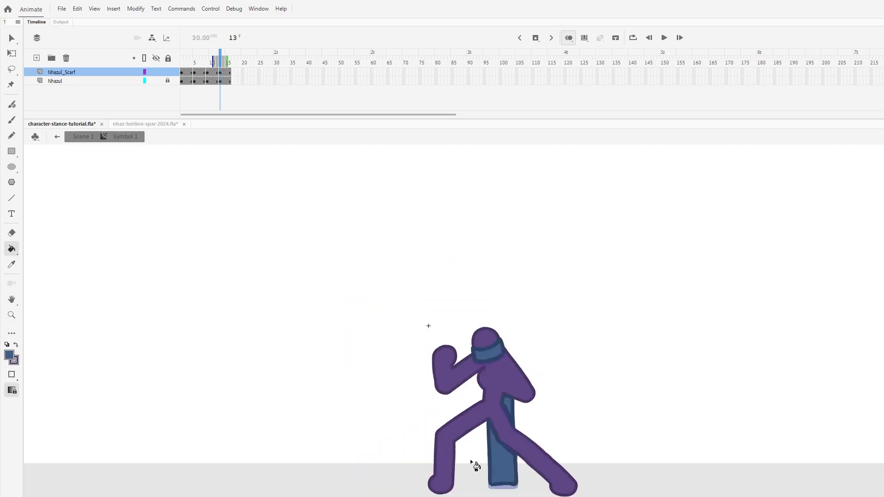
pyautogui.hotkey('ctrl', 's')
pyautogui.press('Return')
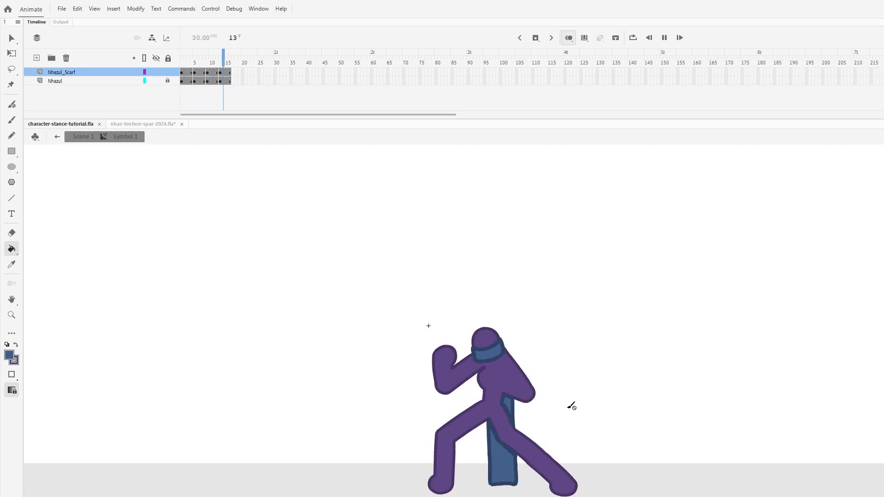
pyautogui.press('Return')
# - Turn on loop playback for frames 1 to 16 and play the looping stance
pyautogui.hotkey('ctrl', '-')
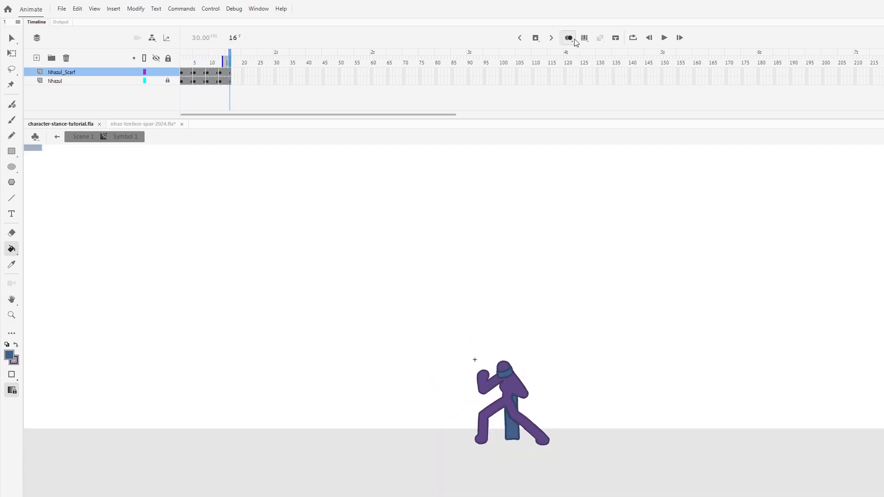
pyautogui.click(633, 37)
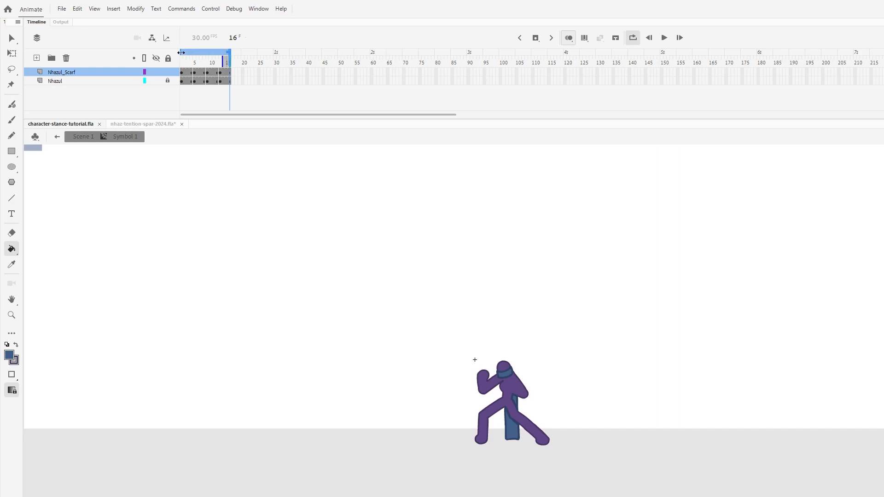
pyautogui.press('Return')
pyautogui.hotkey('ctrl', '=')
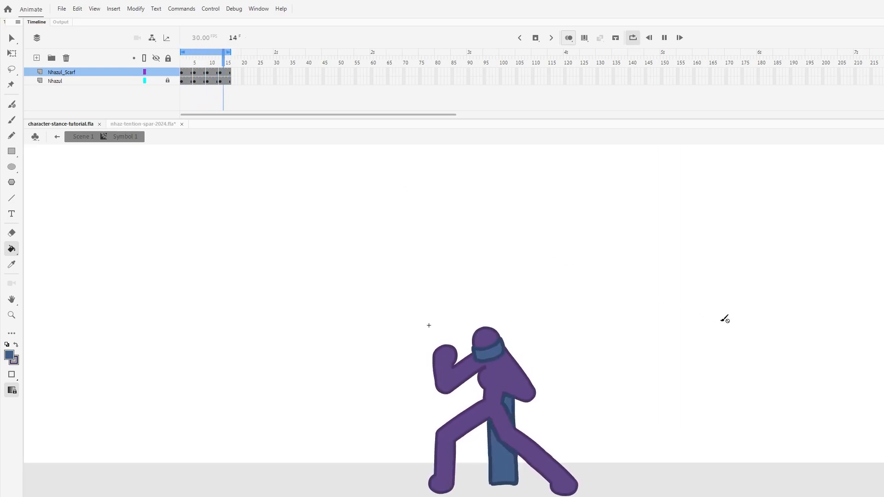
pyautogui.press('Return')
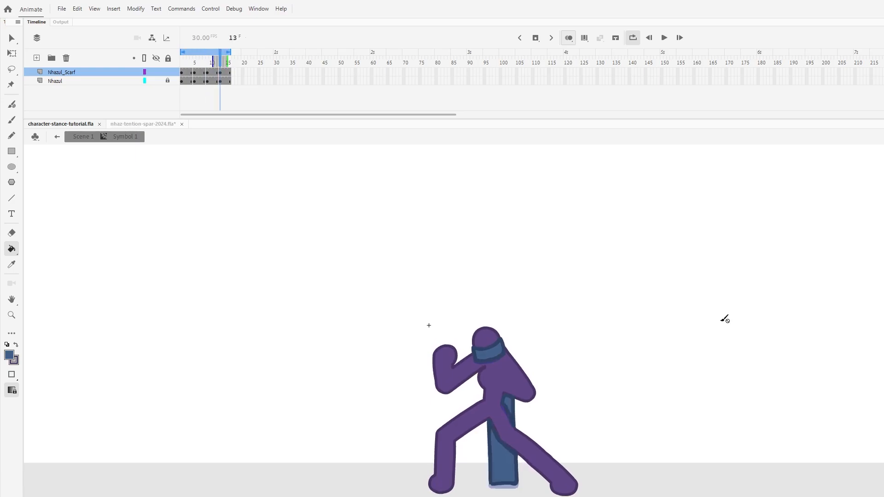
# - Show the whole stage and leave the symbol to return to Scene 1
pyautogui.hotkey('ctrl', '1')
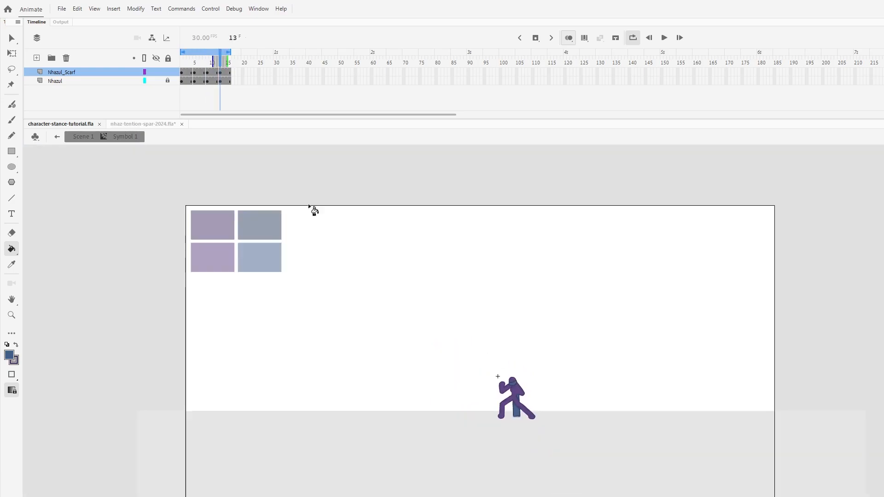
pyautogui.press('v')
pyautogui.doubleClick(500, 351)
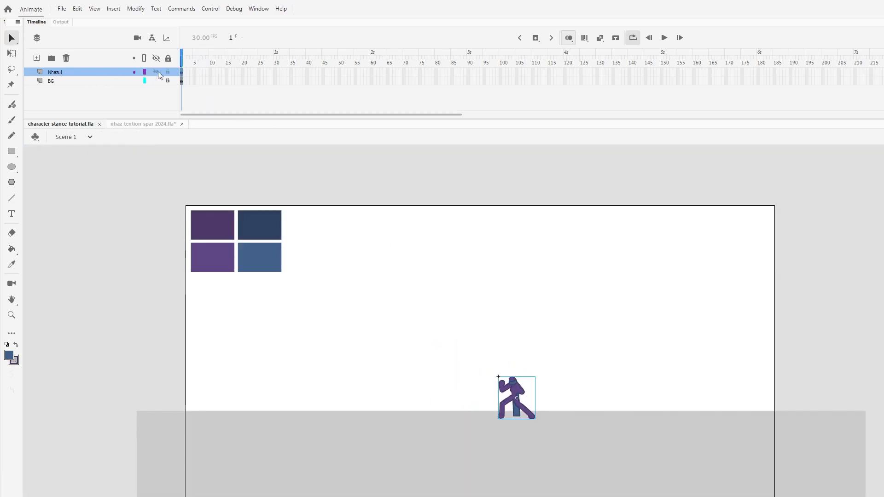
# - Lock the Nhazul layer and add a new layer named Cam above it
pyautogui.click(168, 72)
pyautogui.hotkey('ctrl', 'shift', 'n')
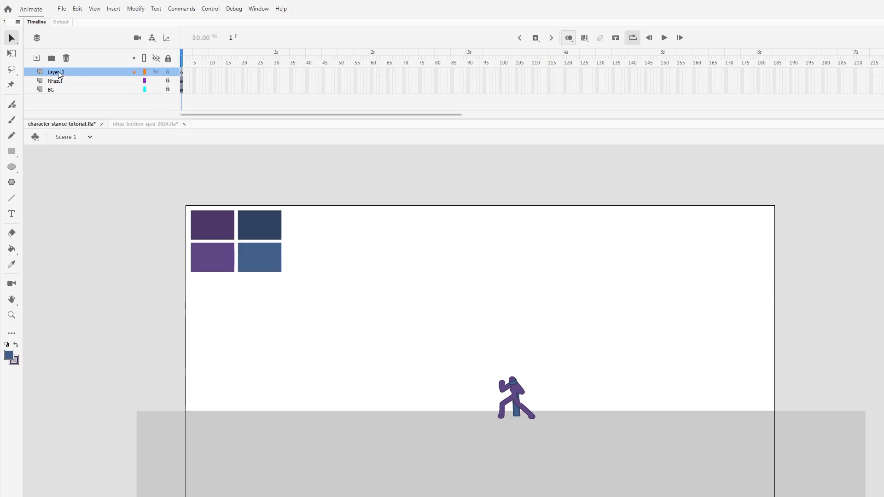
pyautogui.doubleClick(58, 72)
pyautogui.write('Cam')
pyautogui.press('Return')
# - Paste the camera frame onto the Cam layer, centre it on the purple fighter and scale it down around him
pyautogui.hotkey('ctrl', 'v')
pyautogui.moveTo(616, 326); pyautogui.dragTo(572, 391)
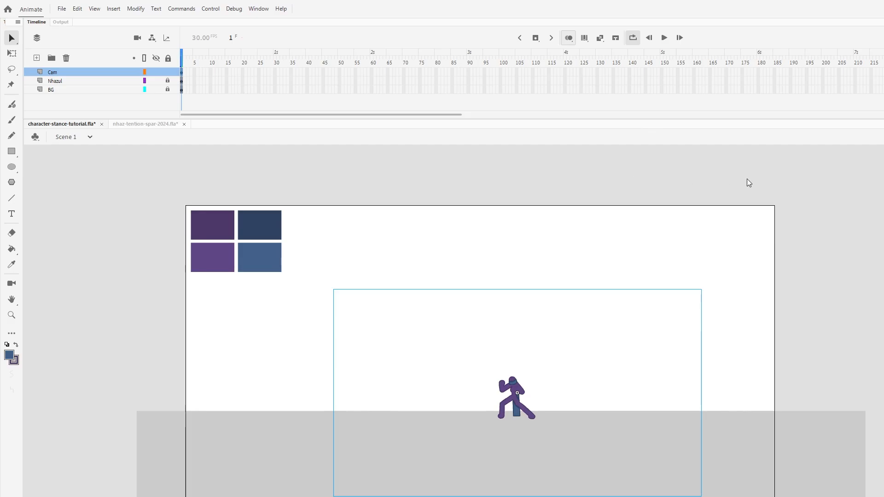
pyautogui.press('q')
pyautogui.moveTo(700, 289); pyautogui.dragTo(614, 337)
pyautogui.moveTo(557, 372); pyautogui.dragTo(564, 368)
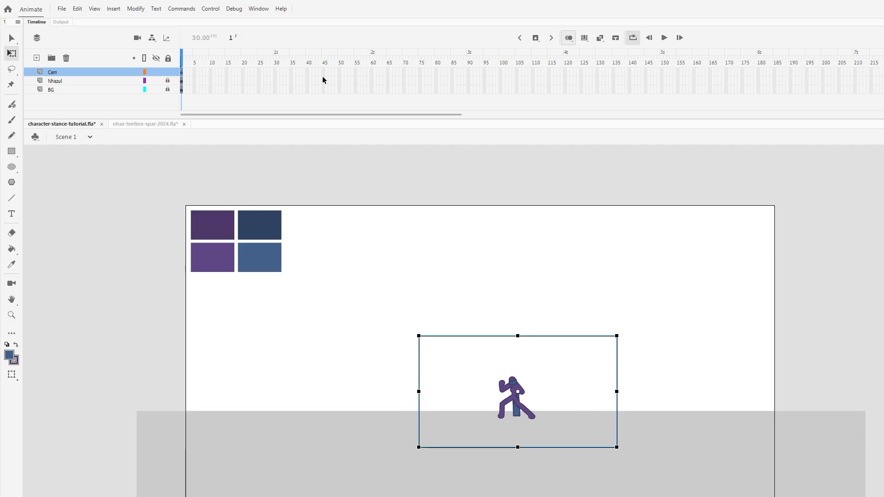
# - Add a Cam keyframe at frame 30 with the camera frame shifted slightly left, and extend the Nhazul and BG layers to frame 30
pyautogui.click(340, 72)
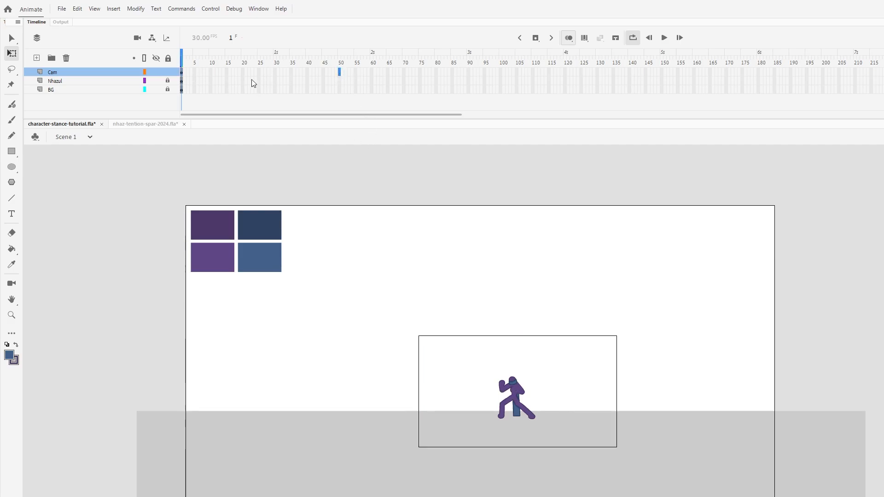
pyautogui.click(275, 71)
pyautogui.press('F6')
pyautogui.moveTo(579, 404); pyautogui.dragTo(560, 400)
pyautogui.moveTo(275, 90); pyautogui.dragTo(275, 81)
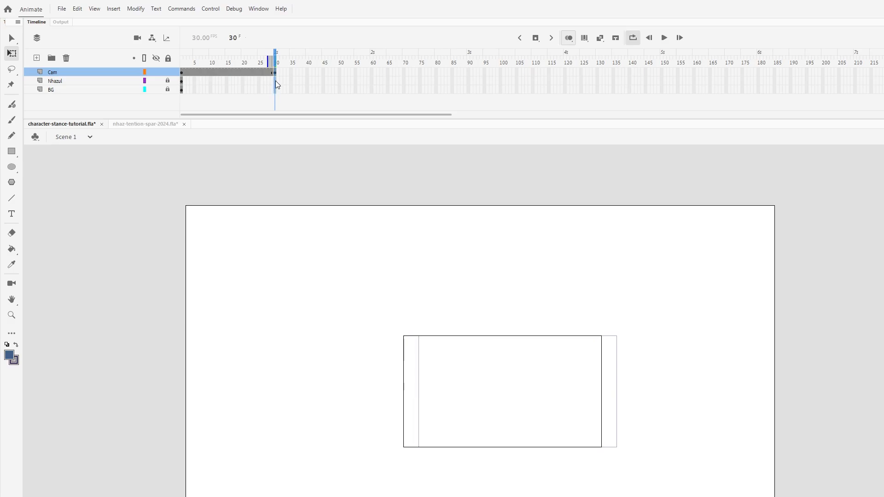
pyautogui.press('F5')
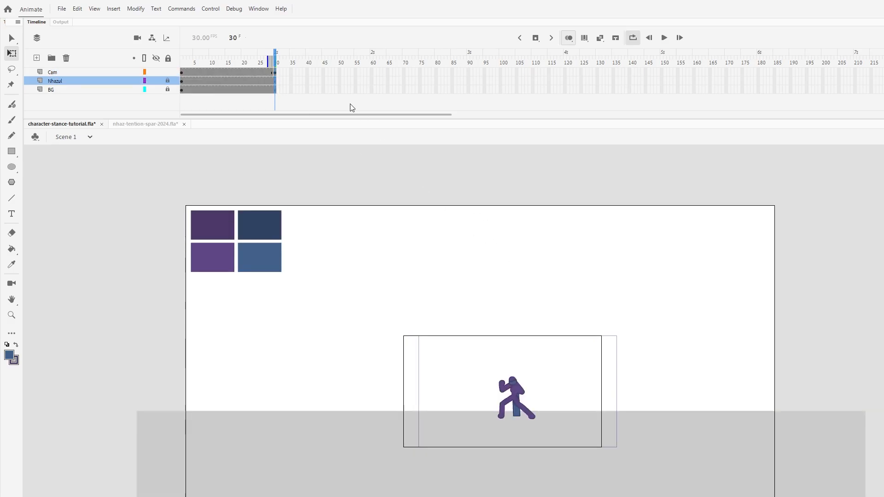
# - Create a classic tween between the two Cam keyframes and test the movie
pyautogui.hotkey('ctrl', 'Return')
pyautogui.click(875, 150)
pyautogui.rightClick(217, 74)
pyautogui.click(251, 92)
pyautogui.hotkey('ctrl', 'Return')
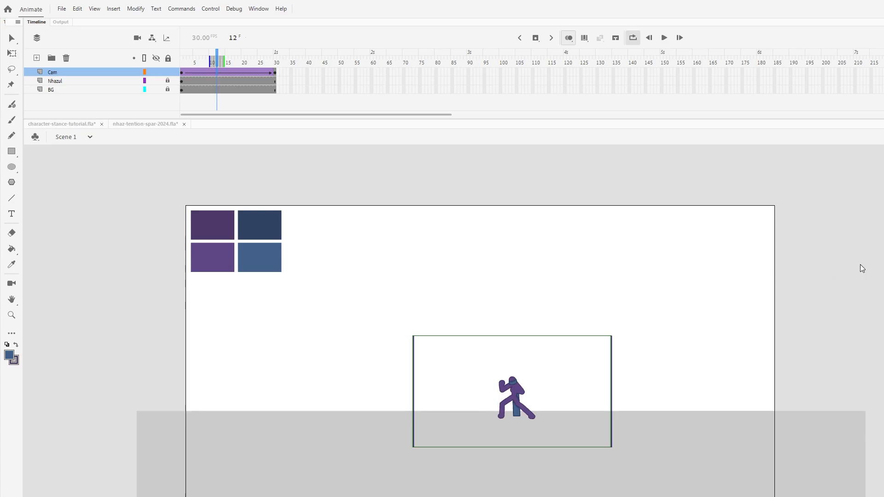
# - Add a new layer above Nhazul and name it Character_2
pyautogui.click(78, 82)
pyautogui.hotkey('ctrl', 'shift', 'n')
pyautogui.doubleClick(58, 83)
pyautogui.write('Baddie XD')
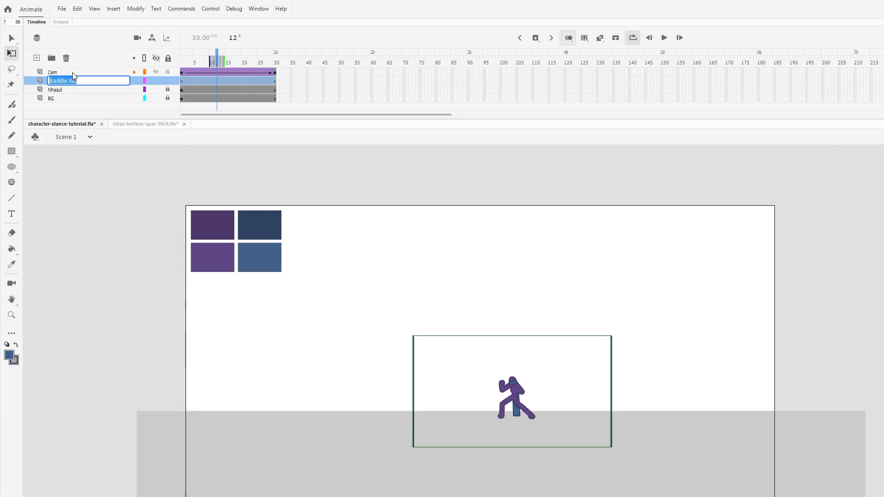
pyautogui.write('Character_2')
pyautogui.press('Return')
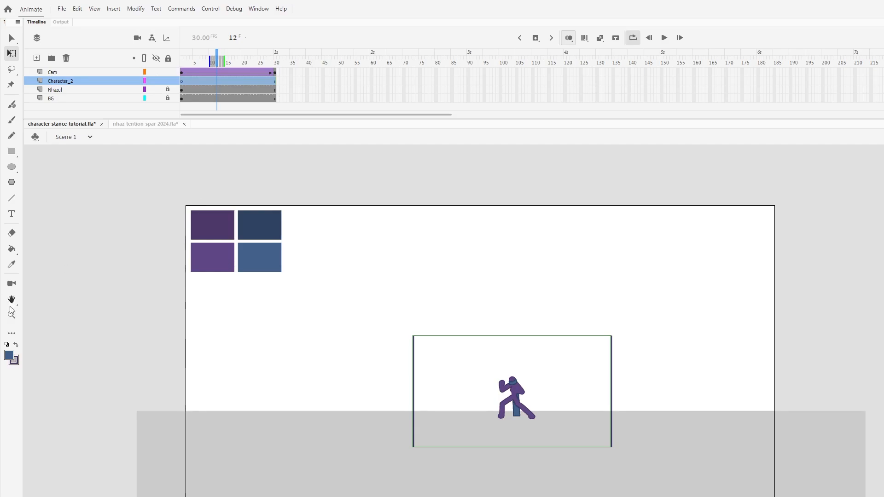
# - Lock and hide the Cam layer
pyautogui.click(11, 315)
pyautogui.click(455, 401)
pyautogui.click(497, 397)
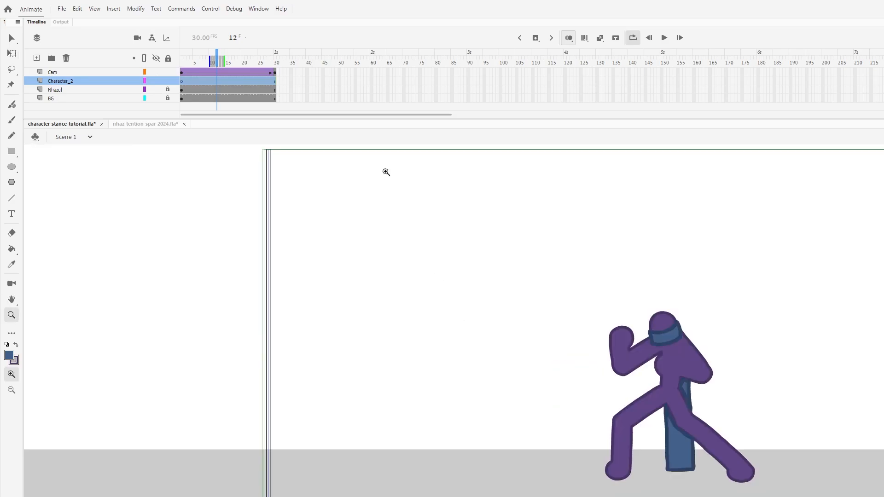
pyautogui.click(167, 72)
pyautogui.click(156, 72)
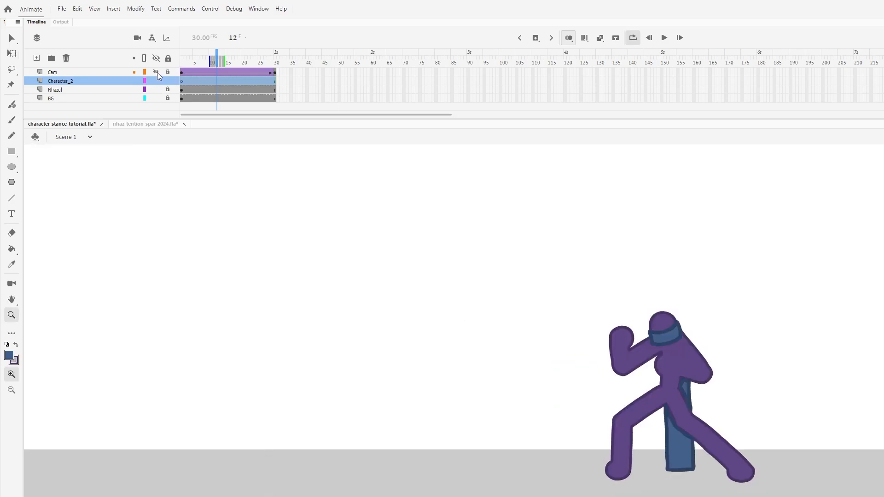
# - Set up the brush with a black fill for painting on the Character_2 layer at frame 3
pyautogui.click(189, 81)
pyautogui.press('b')
pyautogui.click(12, 353)
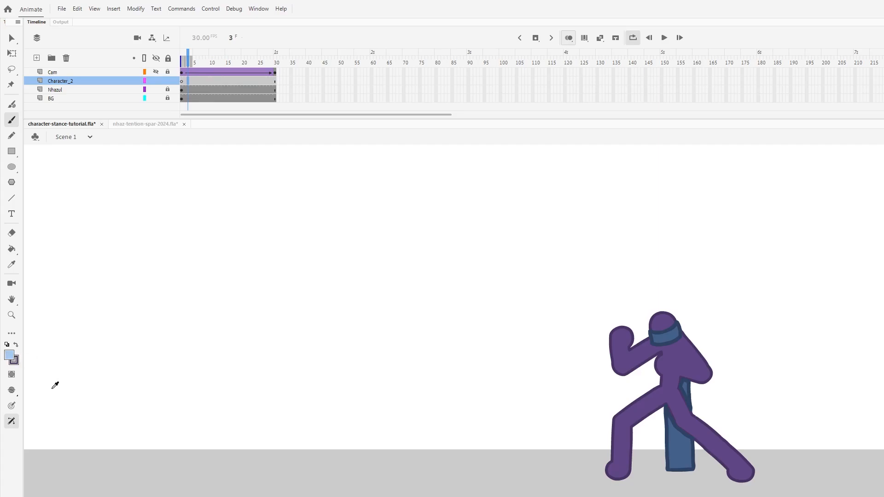
pyautogui.click(44, 390)
pyautogui.click(480, 333)
pyautogui.hotkey('ctrl', 'z')
pyautogui.hotkey('ctrl', '=')
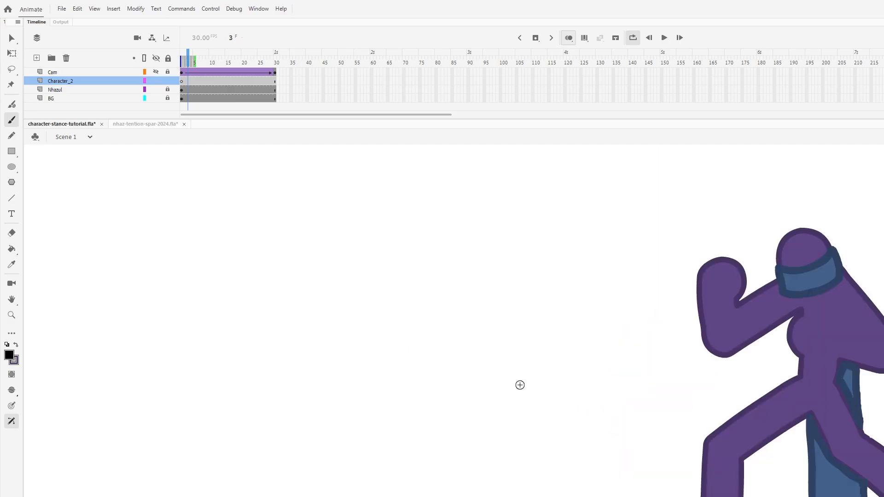
# - Paint the black head and torso of a second stick figure facing the purple fighter, undoing unsatisfactory strokes
pyautogui.moveTo(474, 250)
pyautogui.mouseDown()
pyautogui.moveTo(428, 249)
pyautogui.moveTo(435, 252)
pyautogui.moveTo(415, 357)
pyautogui.mouseUp()
pyautogui.hotkey('ctrl', 'z')
pyautogui.hotkey('ctrl', 'z')
pyautogui.hotkey('ctrl', 'z')
pyautogui.hotkey('ctrl', '-')
pyautogui.moveTo(454, 316)
pyautogui.mouseDown()
pyautogui.moveTo(448, 337)
pyautogui.moveTo(435, 335)
pyautogui.moveTo(423, 395)
pyautogui.mouseUp()
pyautogui.hotkey('ctrl', 'z')
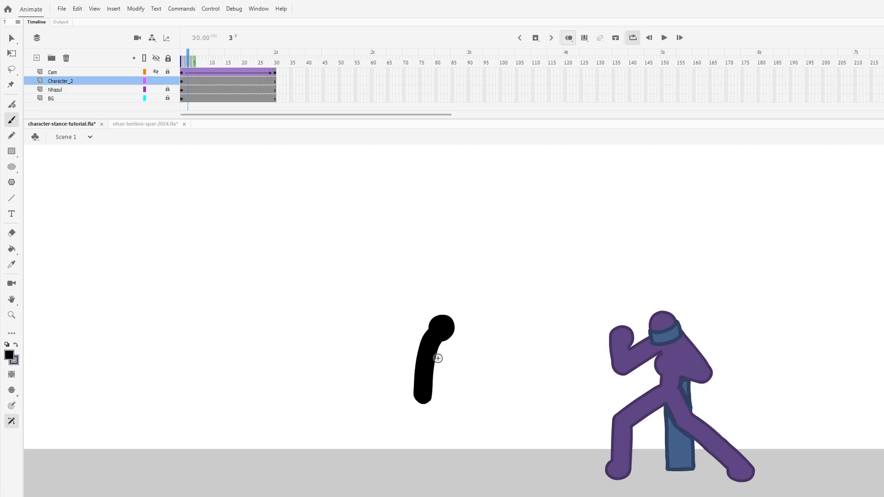
pyautogui.hotkey('ctrl', 'z')
# - Paint the black figure's bent arms with fists and its two legs in a wide stance, redoing faulty strokes
pyautogui.moveTo(437, 336)
pyautogui.mouseDown()
pyautogui.moveTo(425, 385)
pyautogui.moveTo(410, 347)
pyautogui.moveTo(391, 357)
pyautogui.moveTo(403, 365)
pyautogui.moveTo(465, 362)
pyautogui.moveTo(440, 338)
pyautogui.moveTo(468, 357)
pyautogui.moveTo(469, 376)
pyautogui.mouseUp()
pyautogui.hotkey('ctrl', 'z')
pyautogui.hotkey('ctrl', 'z')
pyautogui.hotkey('ctrl', 'z')
pyautogui.moveTo(438, 338)
pyautogui.mouseDown()
pyautogui.moveTo(393, 351)
pyautogui.moveTo(390, 367)
pyautogui.moveTo(445, 349)
pyautogui.moveTo(465, 367)
pyautogui.moveTo(472, 344)
pyautogui.mouseUp()
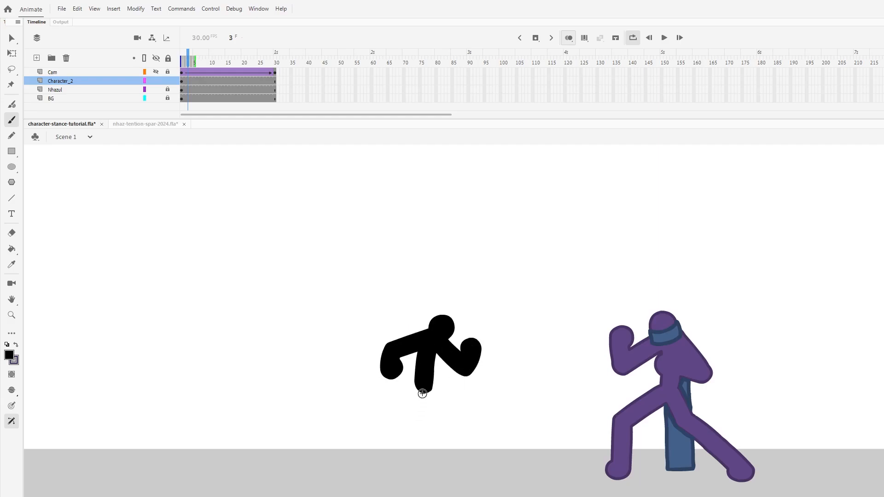
pyautogui.moveTo(423, 389); pyautogui.dragTo(373, 487)
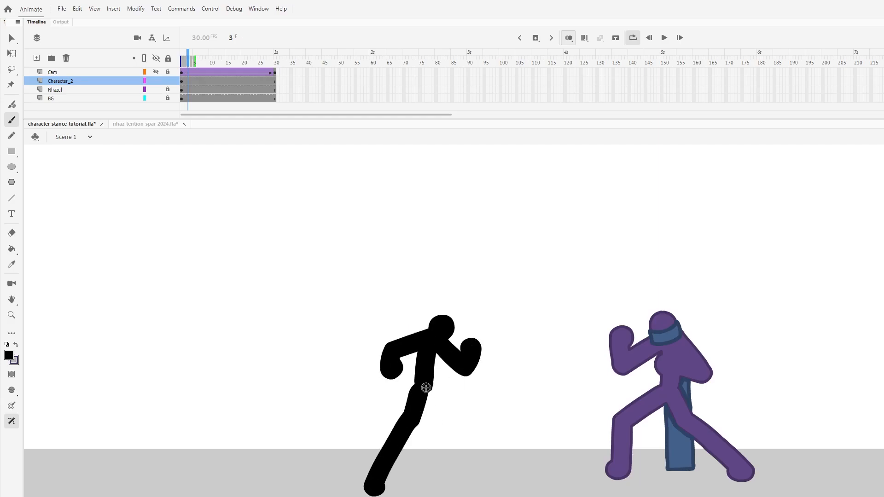
pyautogui.moveTo(424, 386)
pyautogui.mouseDown()
pyautogui.moveTo(450, 430)
pyautogui.moveTo(458, 474)
pyautogui.mouseUp()
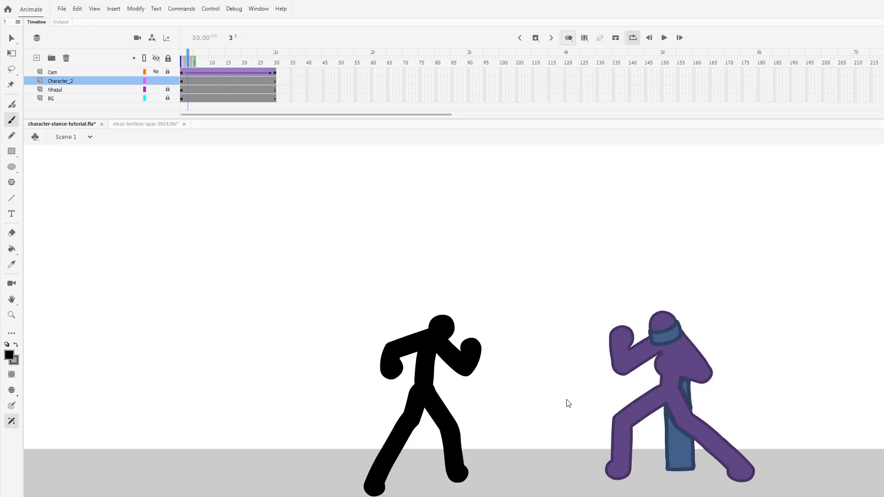
# - Select the whole black figure and move it slightly up and away from the purple fighter
pyautogui.hotkey('ctrl', 'a')
pyautogui.press('v')
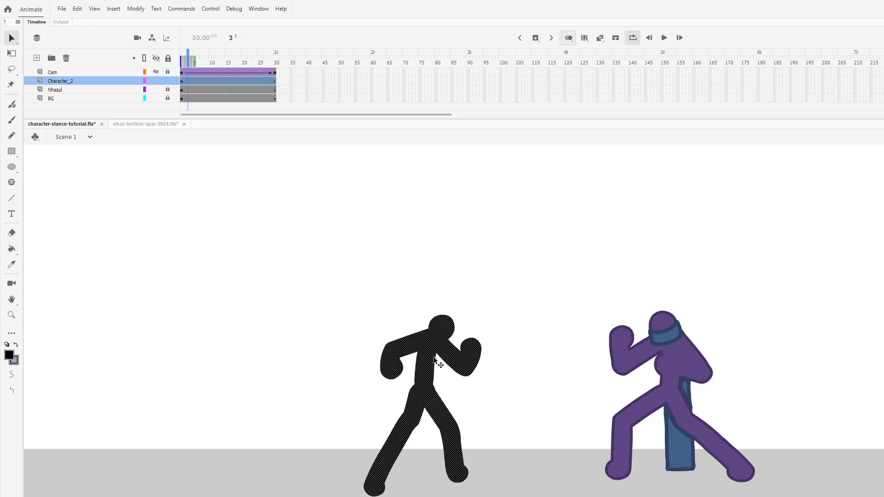
pyautogui.moveTo(444, 351)
pyautogui.mouseDown()
pyautogui.moveTo(367, 343)
pyautogui.moveTo(429, 343)
pyautogui.mouseUp()
pyautogui.click(593, 431)
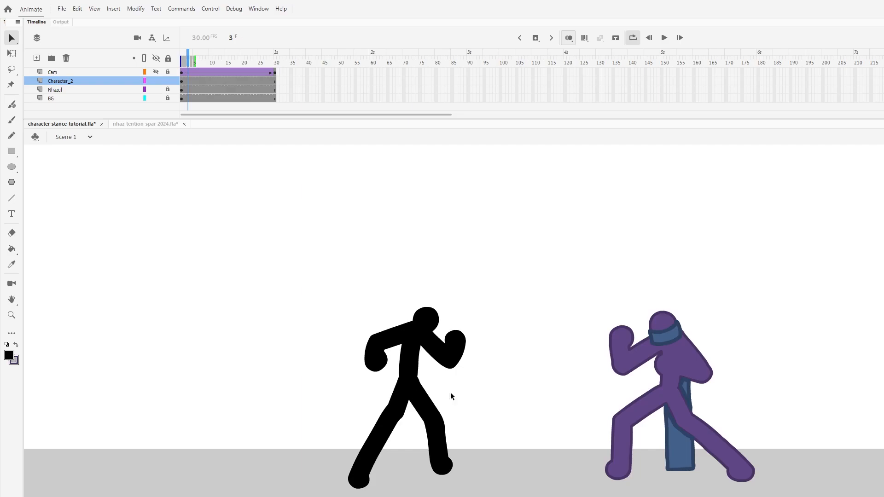
# - Skew the black figure slightly backward and shift it further away from the purple fighter
pyautogui.moveTo(292, 273); pyautogui.dragTo(515, 496)
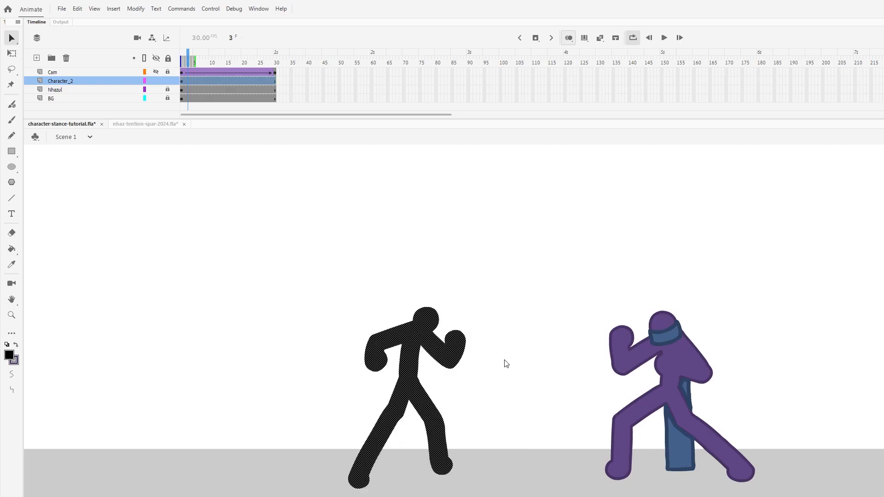
pyautogui.press('q')
pyautogui.moveTo(432, 306); pyautogui.dragTo(428, 305)
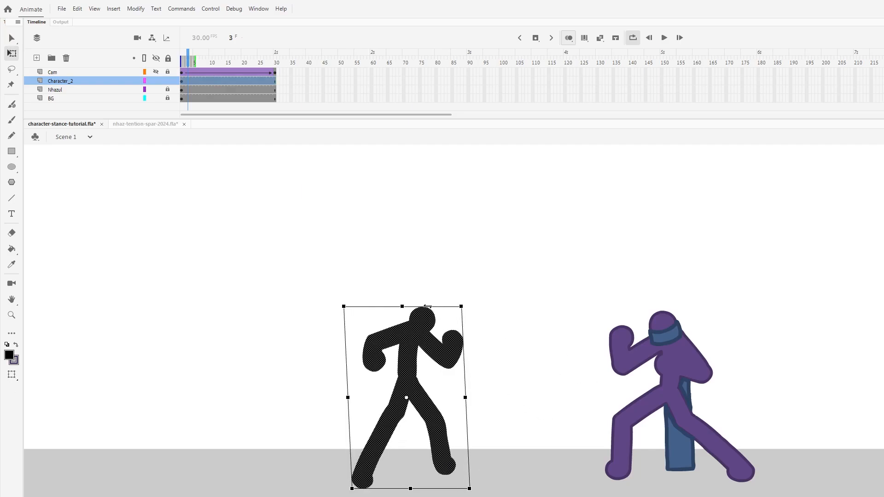
pyautogui.click(539, 414)
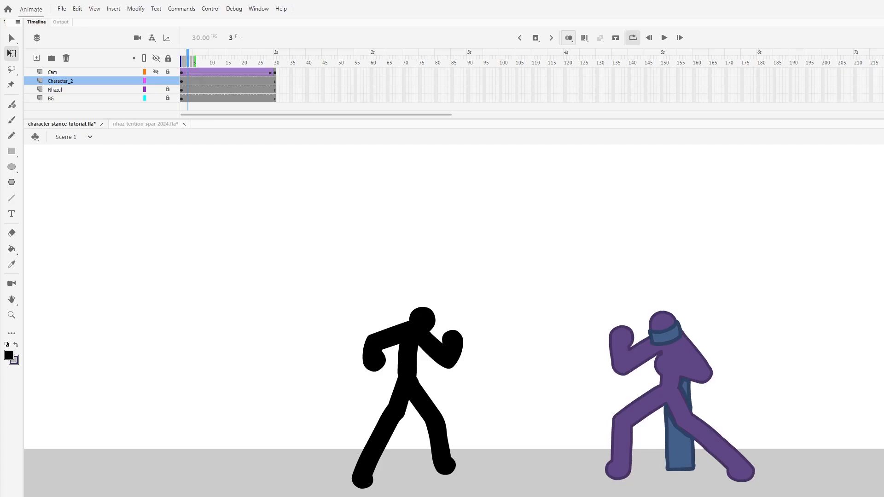
pyautogui.moveTo(427, 440); pyautogui.dragTo(410, 440)
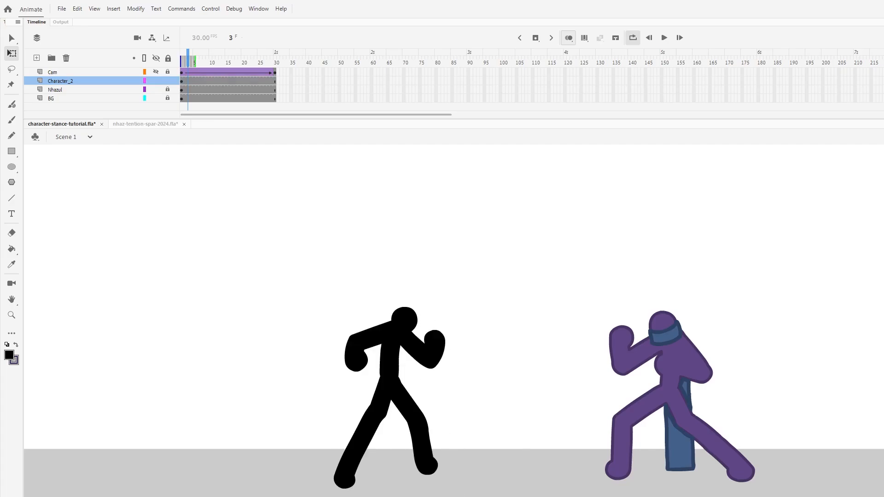
# - Lock the Character_2 layer, show the Cam layer again and turn off onion skinning
pyautogui.hotkey('alt', 'Tab')
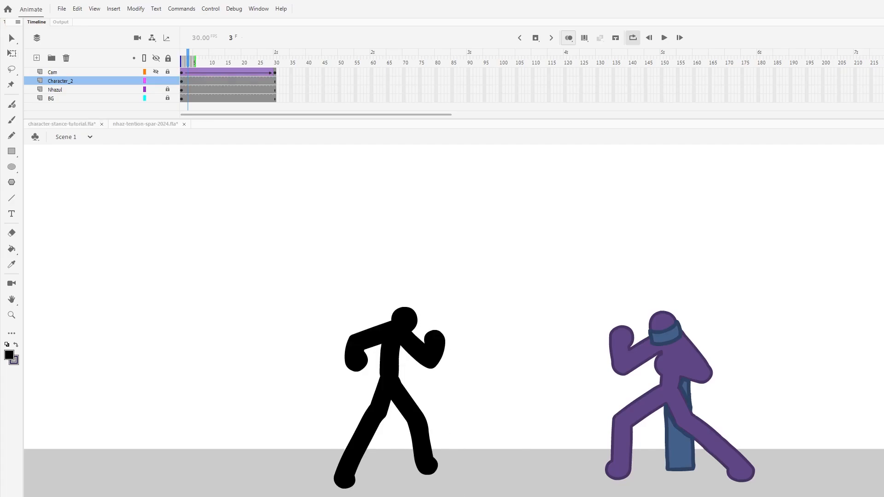
pyautogui.click(290, 105)
pyautogui.click(156, 71)
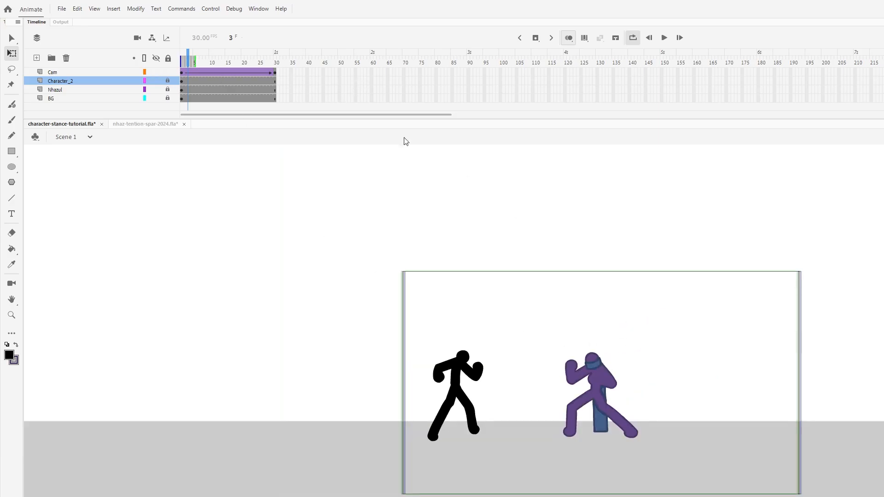
pyautogui.click(569, 38)
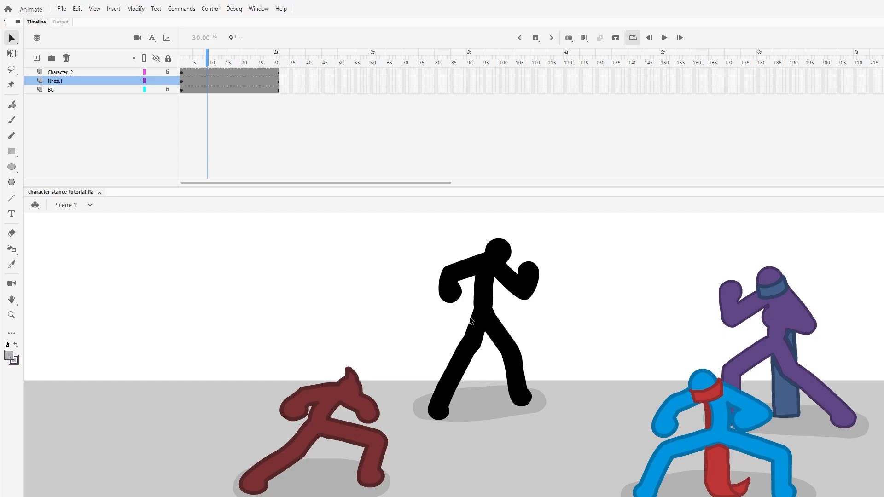
# - Select the grey ground shadows under the fighters one by one to point them out
pyautogui.click(324, 479)
pyautogui.click(485, 396)
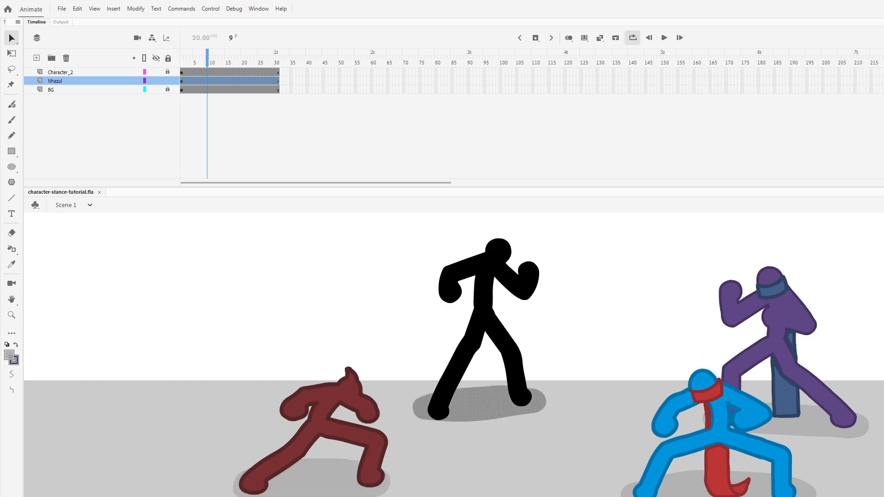
pyautogui.click(733, 479)
pyautogui.click(814, 421)
pyautogui.click(666, 398)
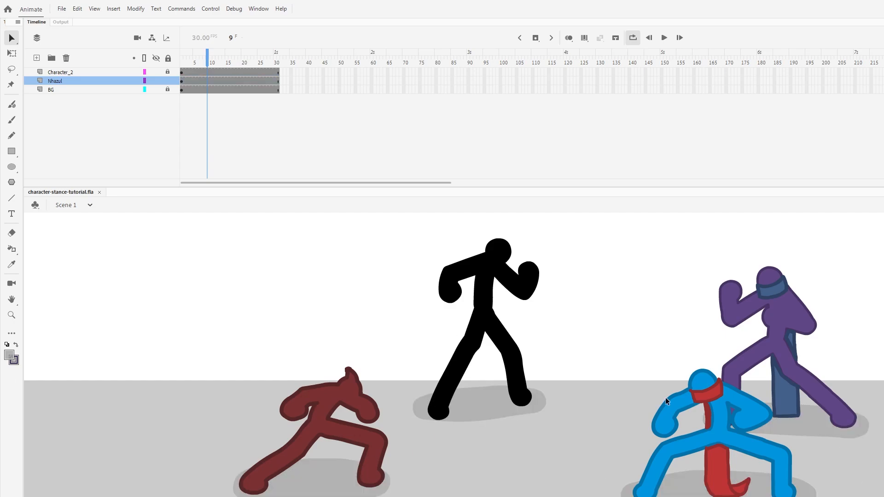
# - Open the blue fighter's Tention Ready Stance 01 symbol, play its stance, turn off looping and return to Scene 1
pyautogui.doubleClick(703, 389)
pyautogui.press('Return')
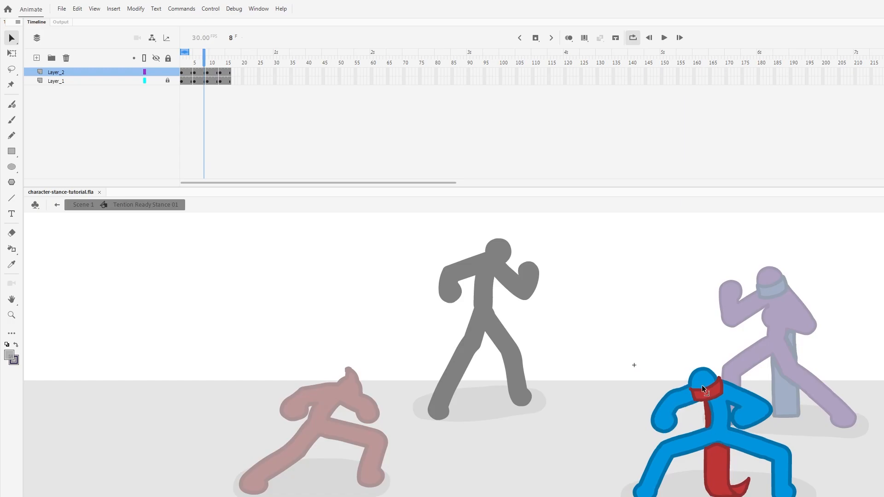
pyautogui.press('Return')
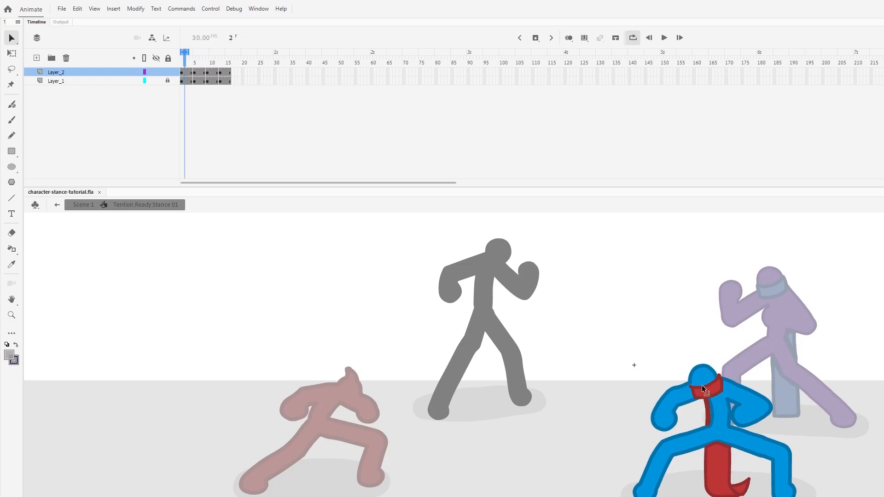
pyautogui.press('Return')
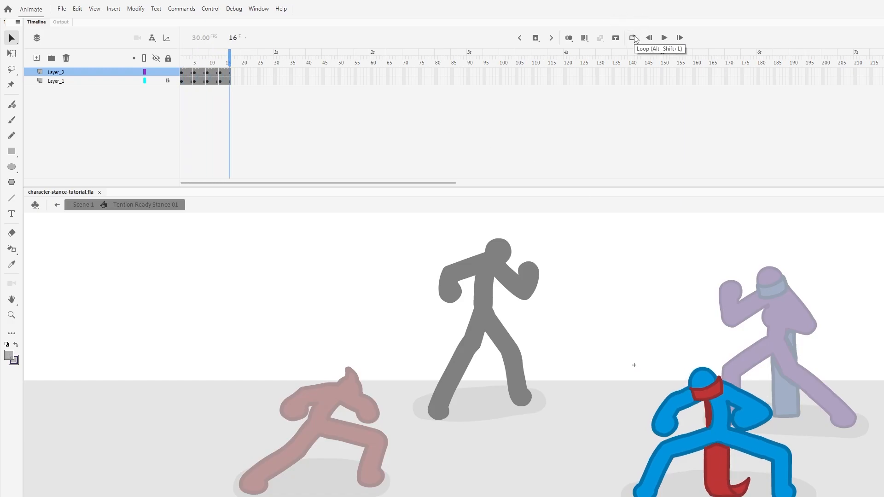
pyautogui.press('Return')
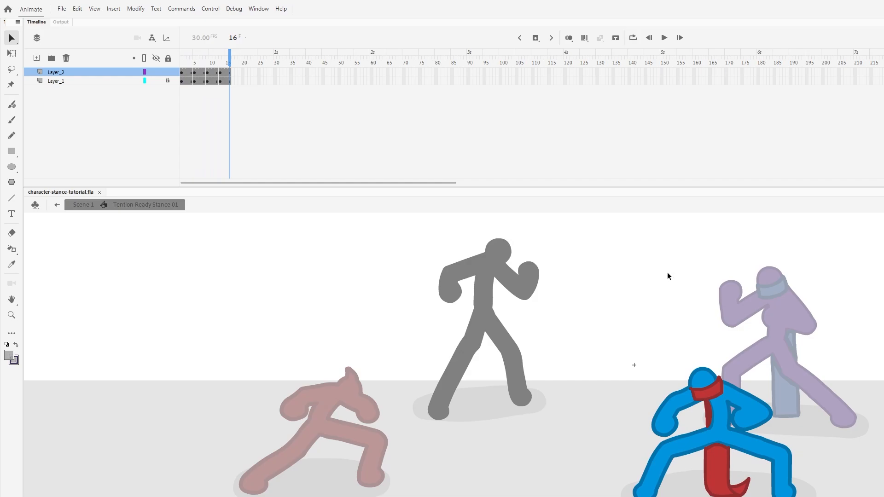
pyautogui.doubleClick(632, 318)
# - Open the dark red fighter's symbol, play its stance and step through its frames from frame 3
pyautogui.doubleClick(349, 390)
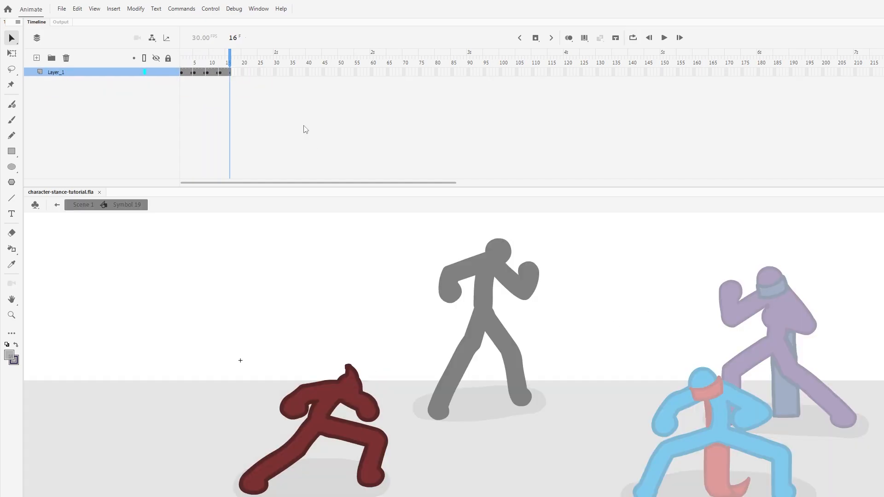
pyautogui.press('Return')
pyautogui.click(186, 72)
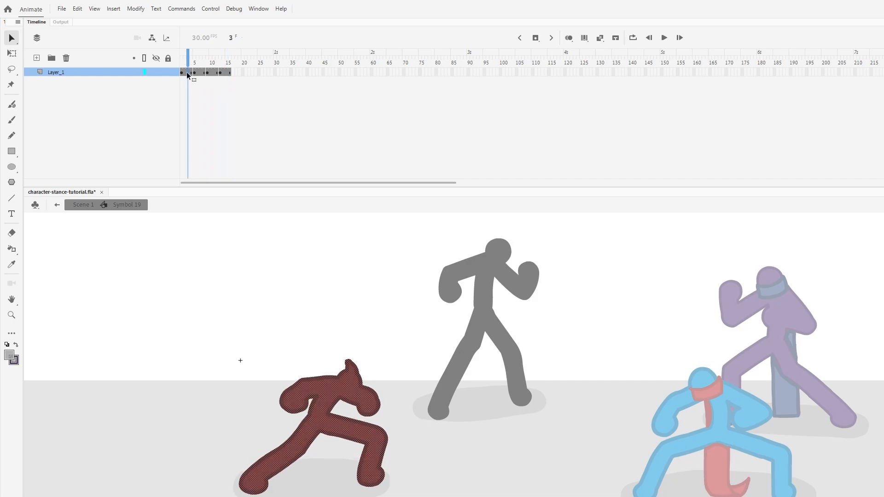
pyautogui.press('.')
pyautogui.press('.')
# - Step through the dark red fighter's stance frame by frame up to frame 14, and return to Scene 1
pyautogui.press('.')
pyautogui.press('.')
pyautogui.press('.')
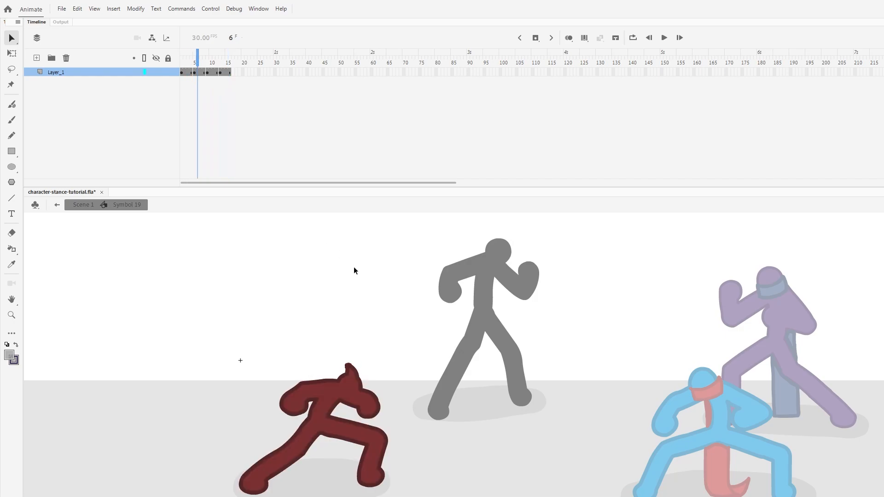
pyautogui.press('.')
pyautogui.press('.')
pyautogui.press('.')
pyautogui.press('.')
pyautogui.press('.')
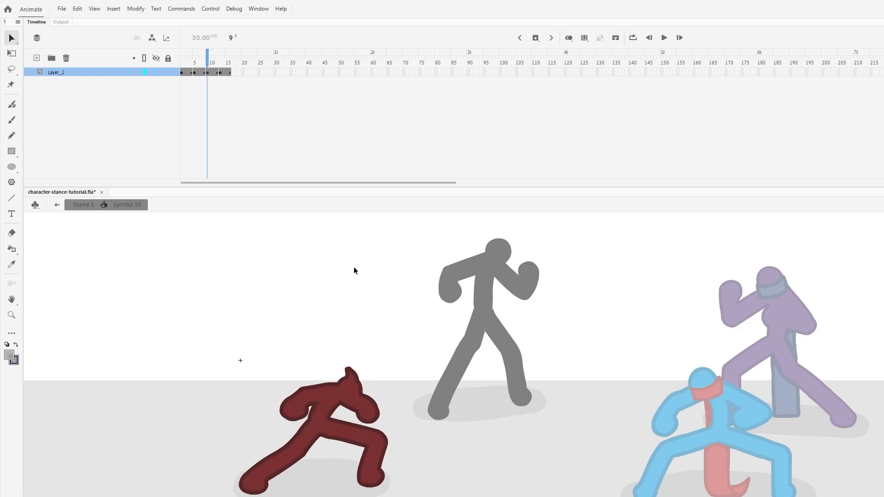
pyautogui.press('.')
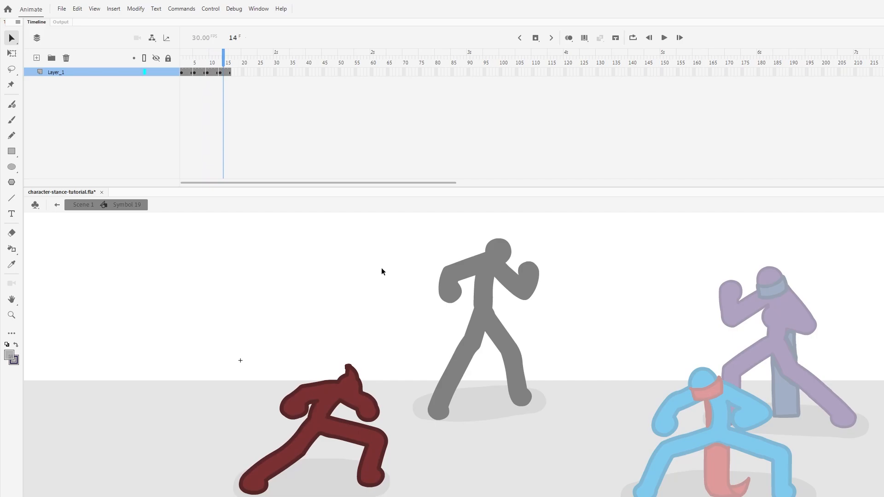
pyautogui.doubleClick(381, 268)
# - Open the blue fighter's Tention Ready Stance 01 symbol, step through its frames from frame 4 to 14, and return to Scene 1
pyautogui.doubleClick(725, 412)
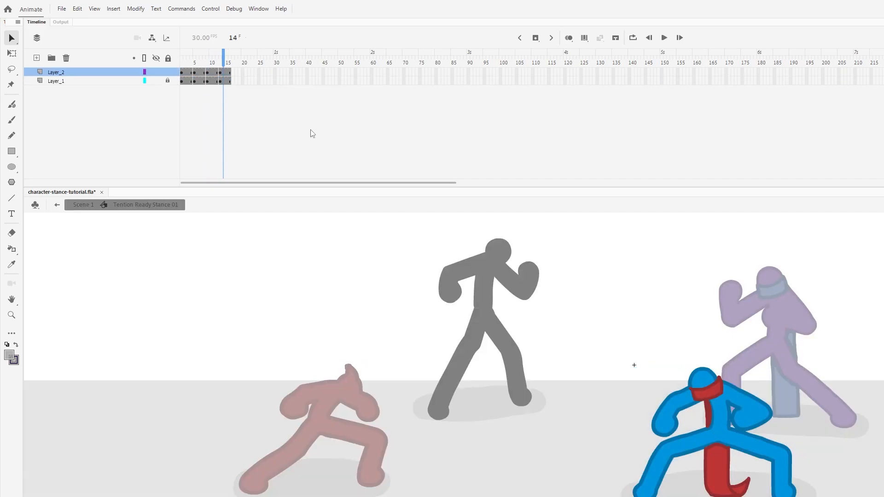
pyautogui.click(192, 73)
pyautogui.press('.')
pyautogui.press('.')
pyautogui.press('.')
pyautogui.press('.')
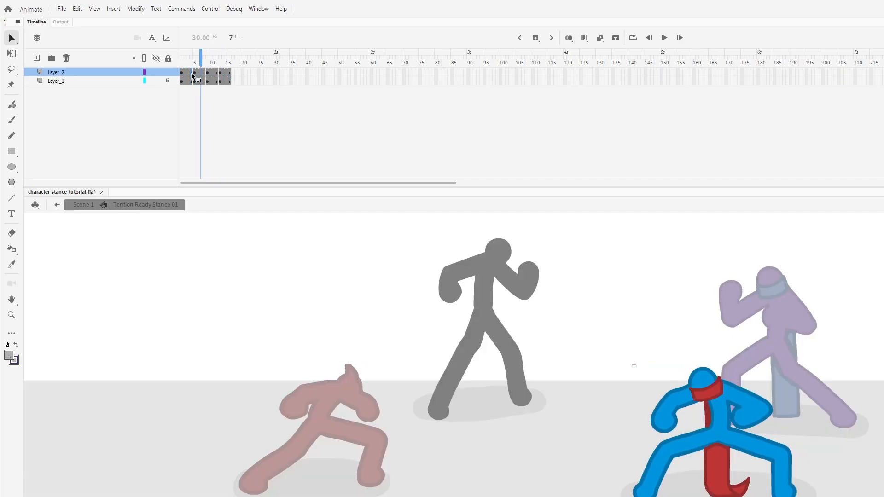
pyautogui.press('.')
pyautogui.press('.')
pyautogui.press('.')
pyautogui.press('.')
pyautogui.press('.')
pyautogui.press('.')
pyautogui.press('.')
pyautogui.press('.')
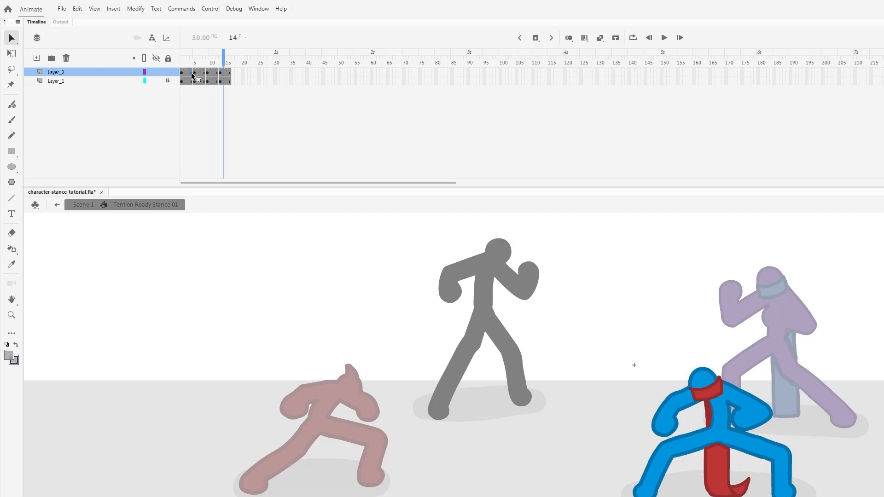
pyautogui.click(192, 74)
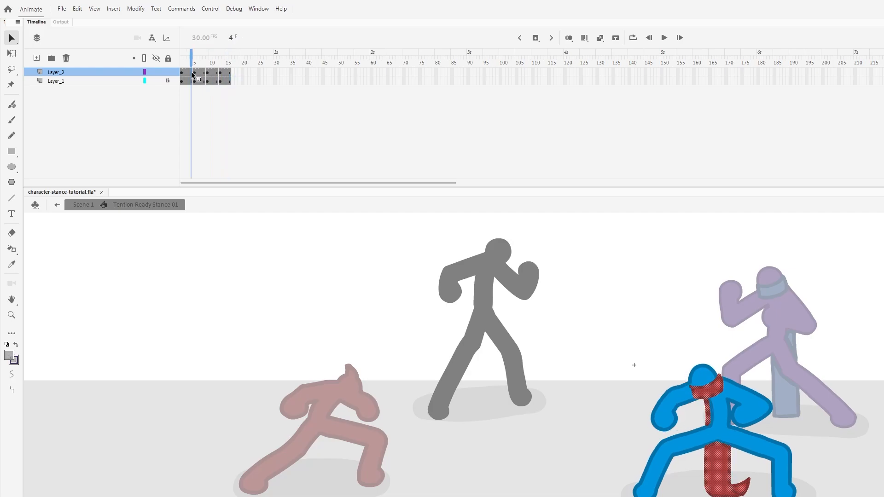
pyautogui.doubleClick(675, 284)
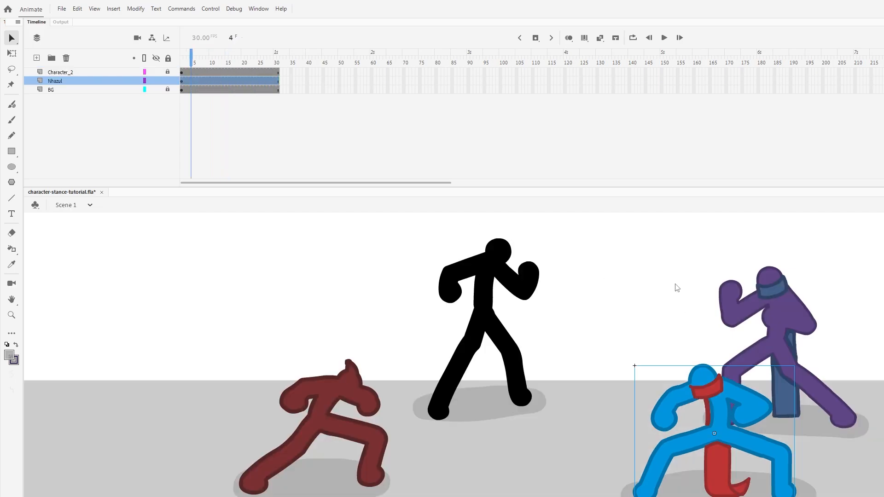
# - Test the movie, maximize the preview and zoom in on the fighters to watch their looping stances
pyautogui.hotkey('ctrl', 'Return')
pyautogui.rightClick(535, 392)
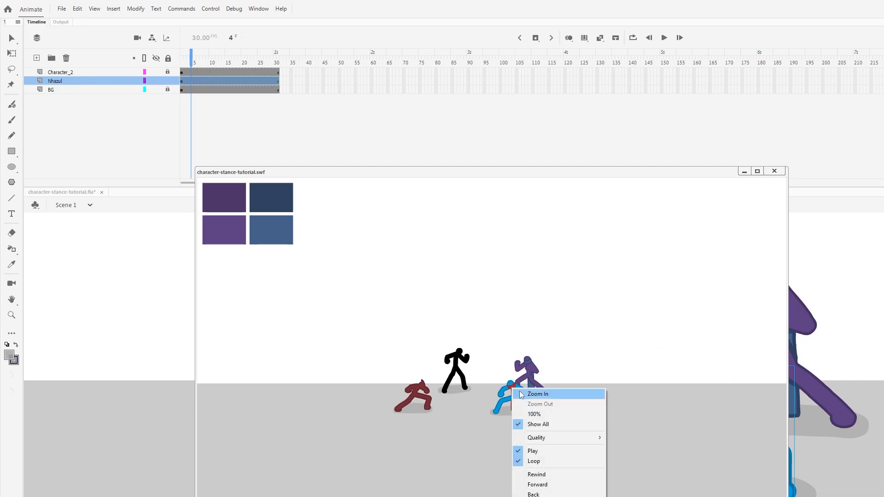
pyautogui.click(548, 397)
pyautogui.moveTo(467, 324); pyautogui.dragTo(528, 351)
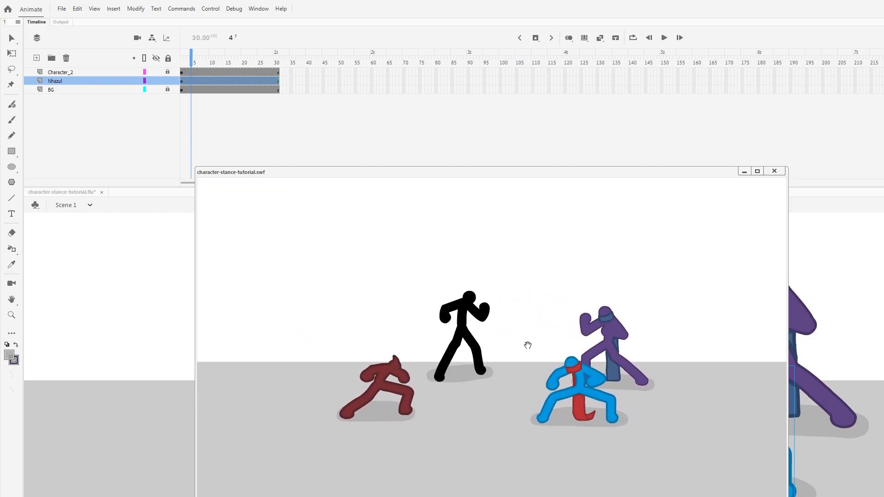
pyautogui.click(757, 171)
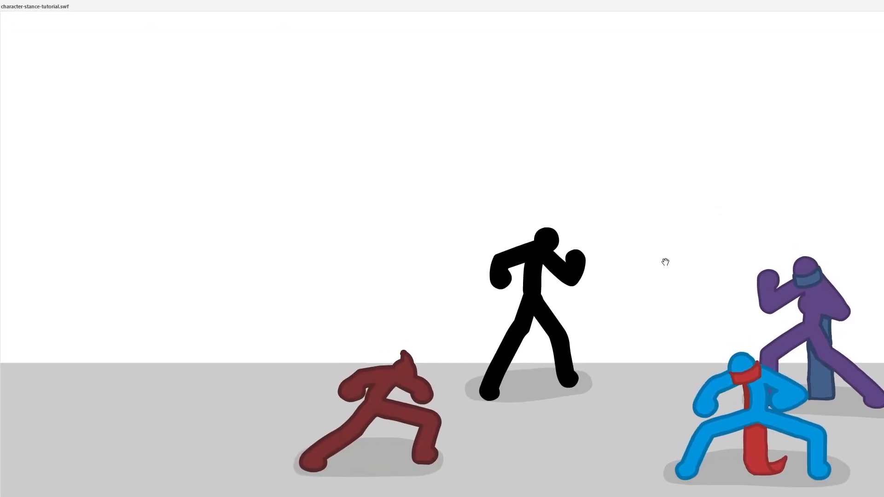
pyautogui.rightClick(691, 329)
pyautogui.click(705, 335)
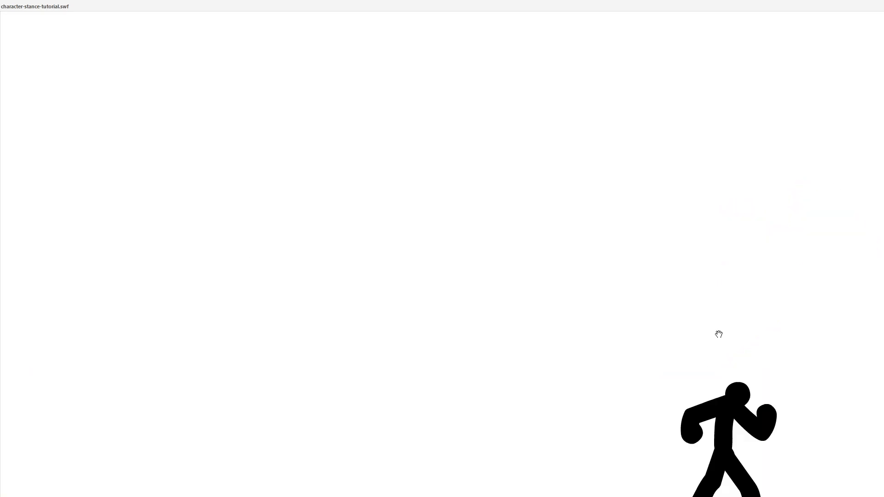